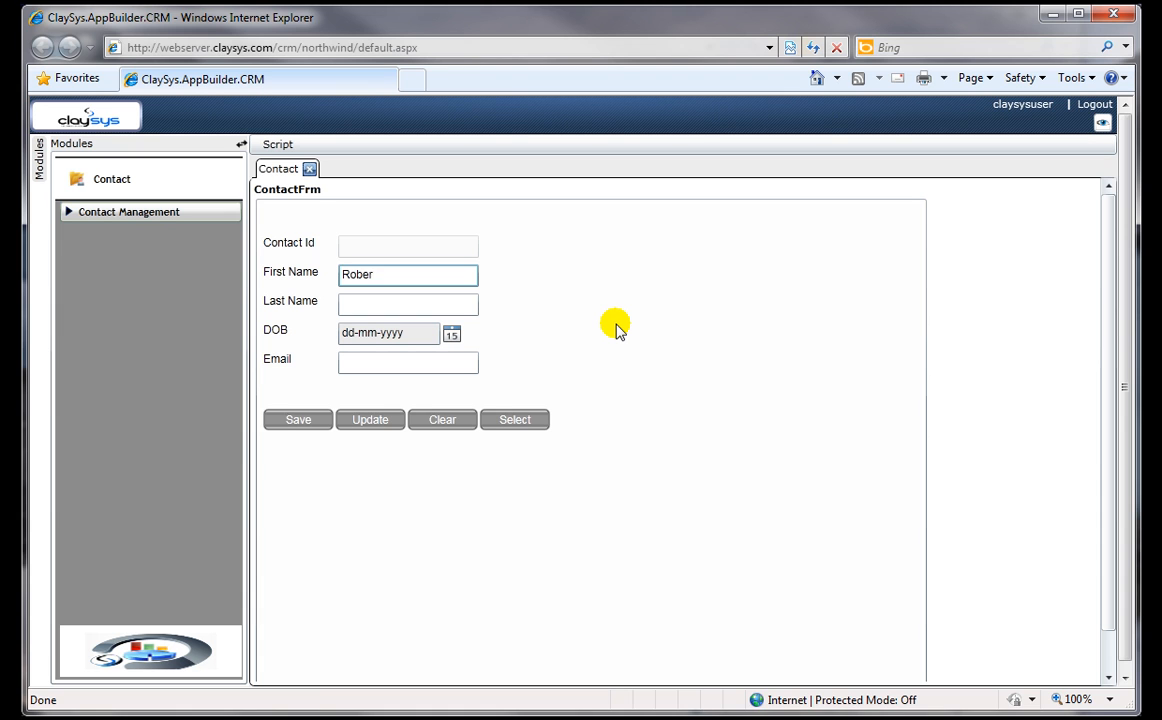
Step: Enter the new contact's first and last name in the contact form
key("Tab")
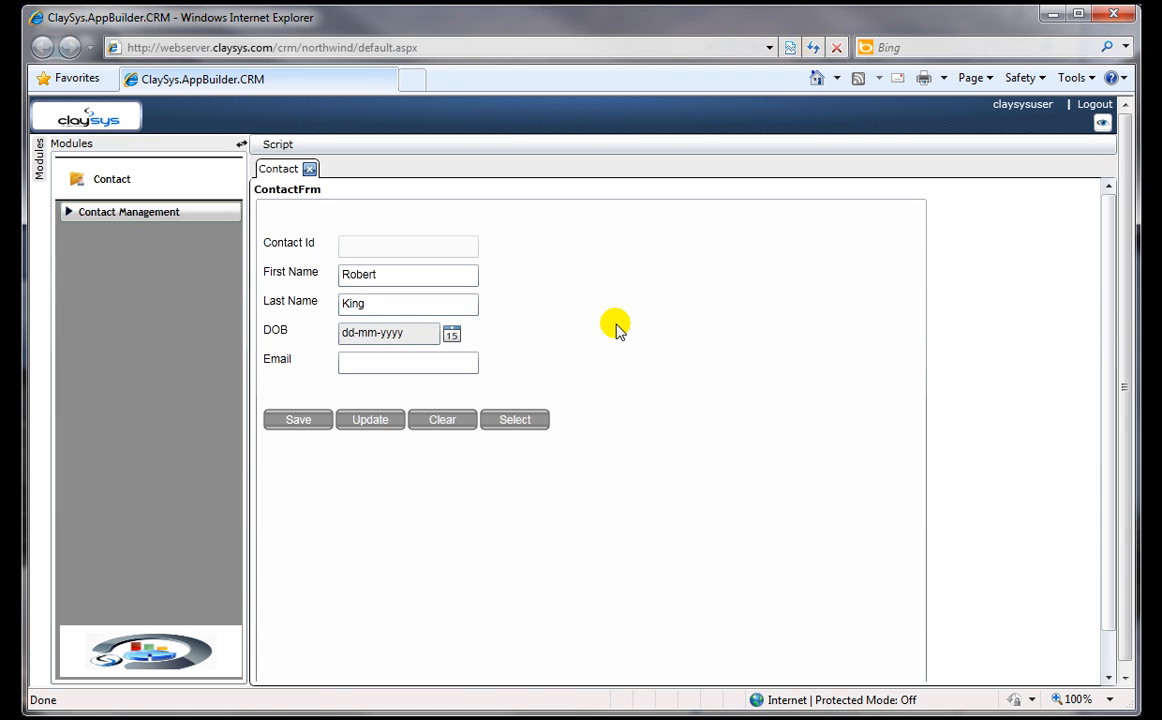
Step: Choose a date of birth for the new contact from the calendar
left_click(451, 334)
left_click(506, 362)
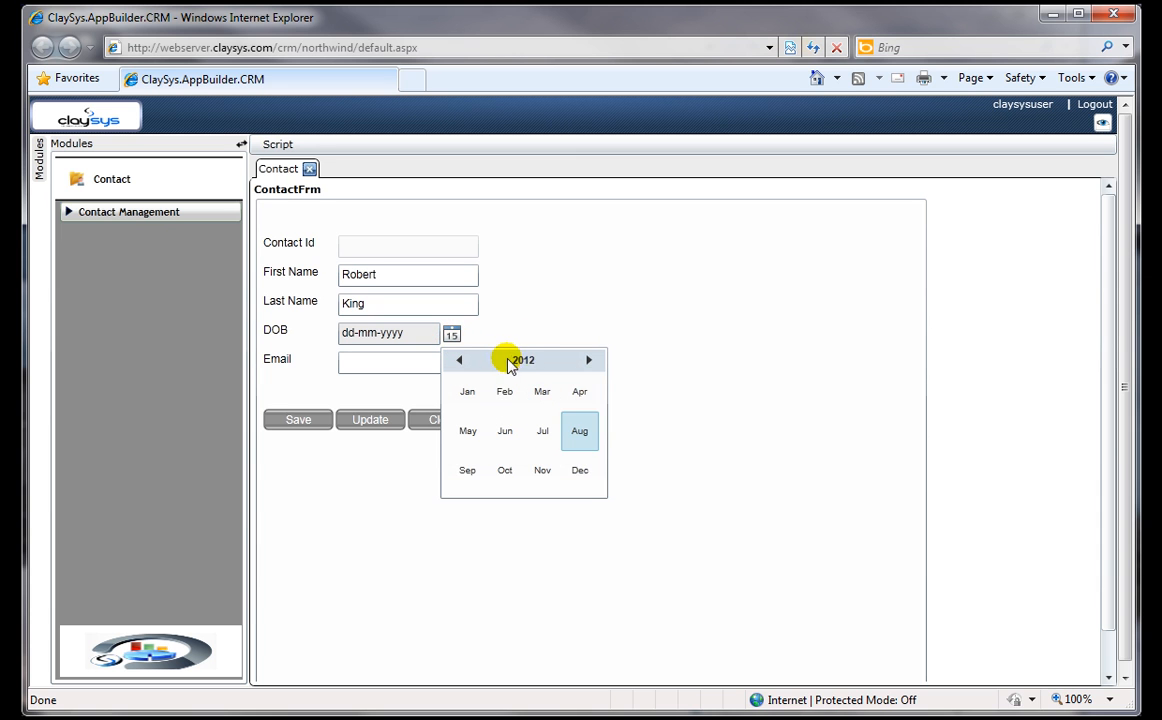
left_click(510, 361)
left_click(458, 361)
left_click(457, 361)
left_click(457, 361)
left_click(457, 361)
left_click(506, 432)
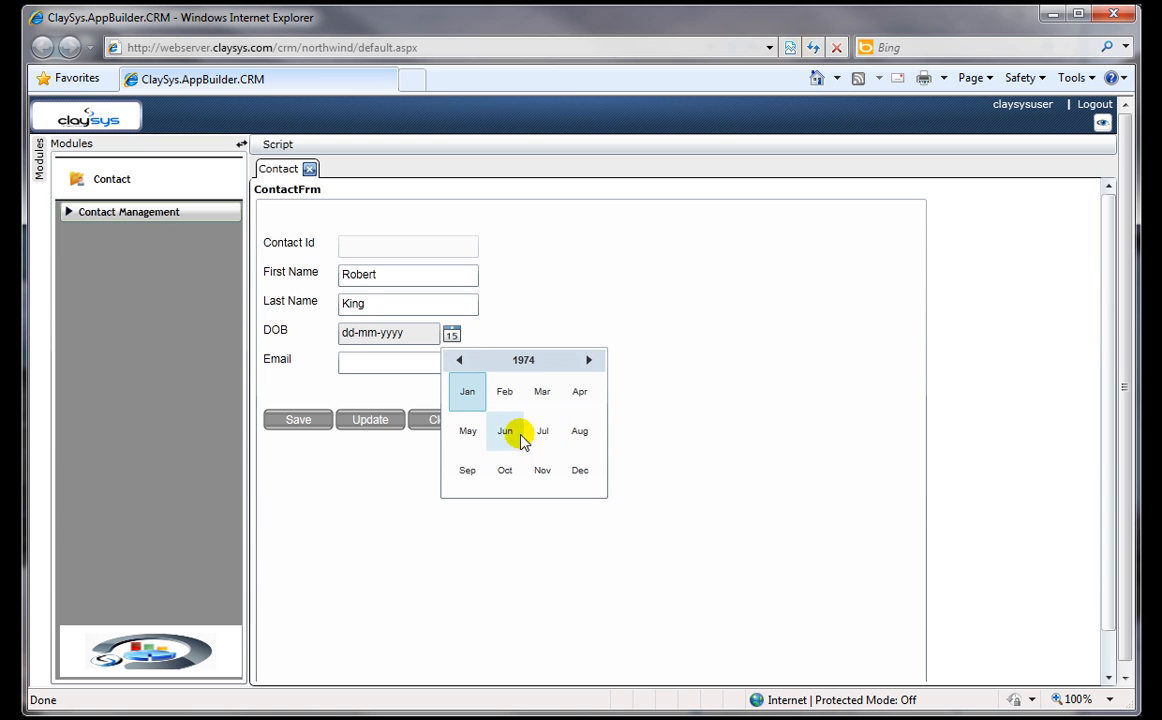
left_click(546, 431)
left_click(518, 413)
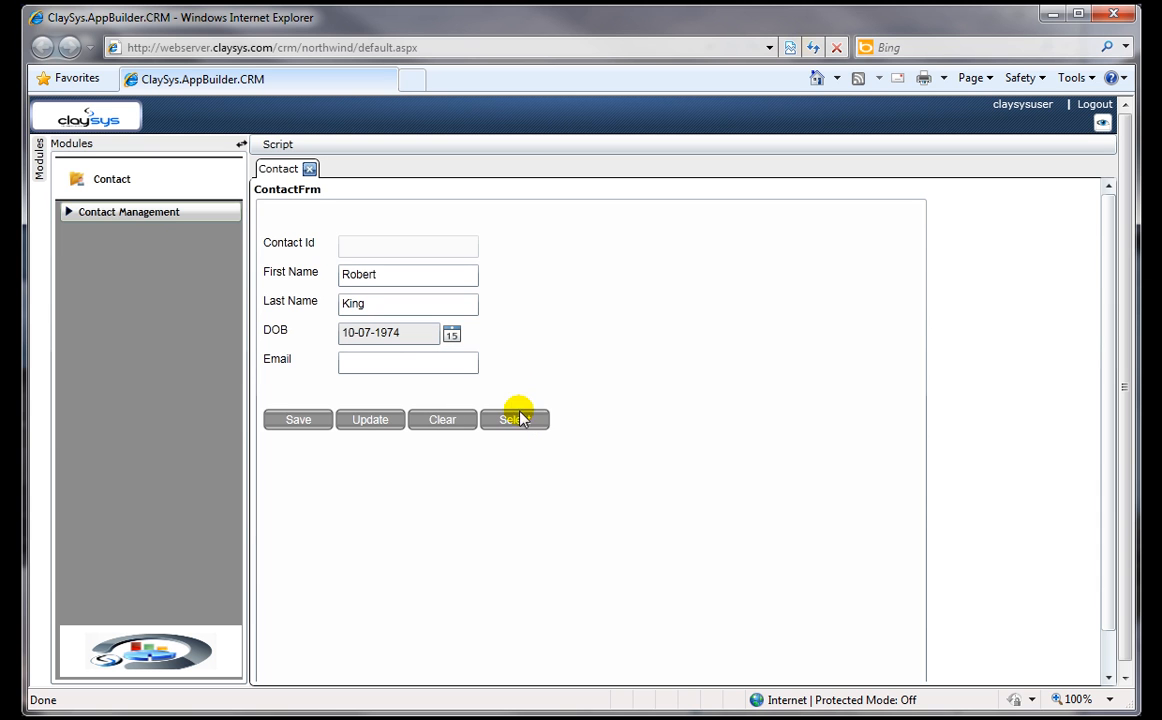
Step: Replace the contact's date of birth with one from an earlier decade in the calendar
left_click(452, 335)
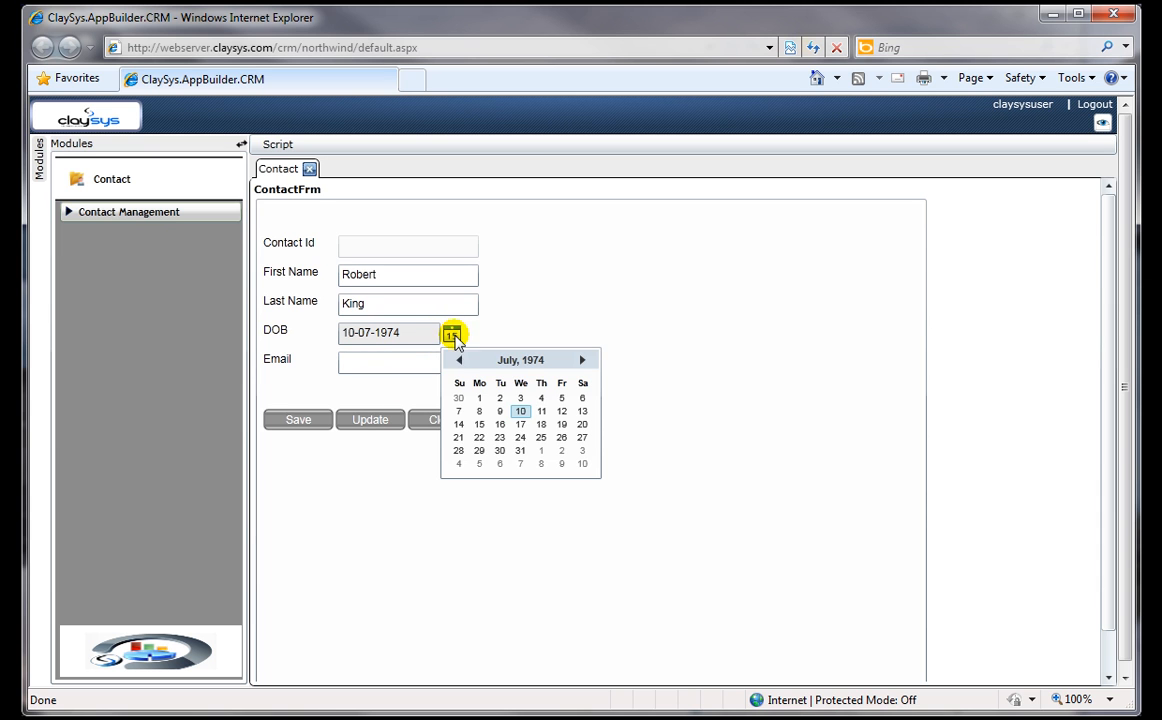
left_click(459, 360)
left_click(521, 360)
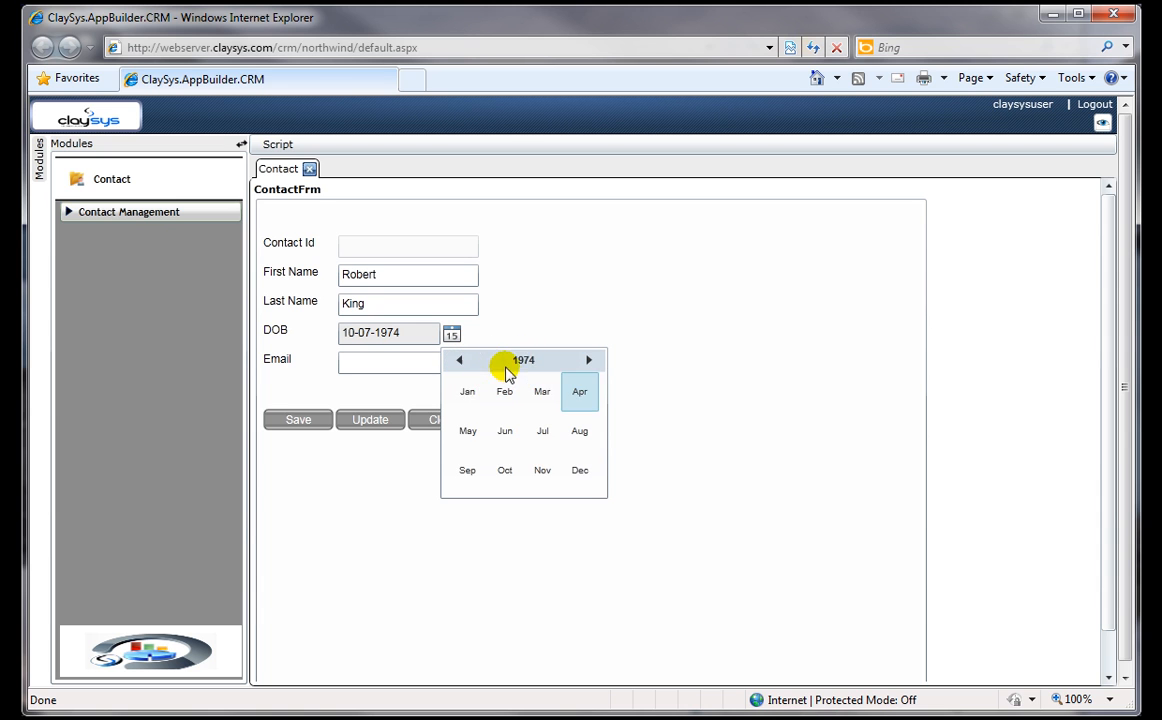
left_click(515, 362)
left_click(460, 362)
left_click(460, 361)
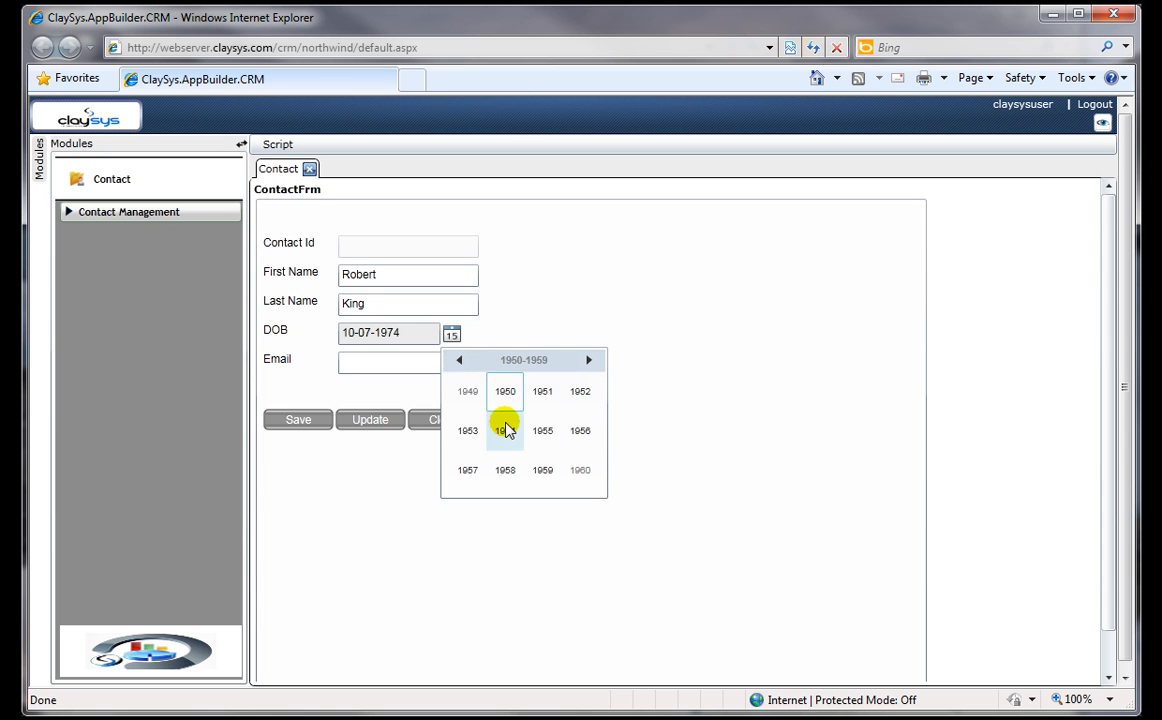
left_click(505, 391)
left_click(504, 428)
left_click(506, 441)
Step: Enter the contact's e-mail address and save the new contact record
left_click(382, 361)
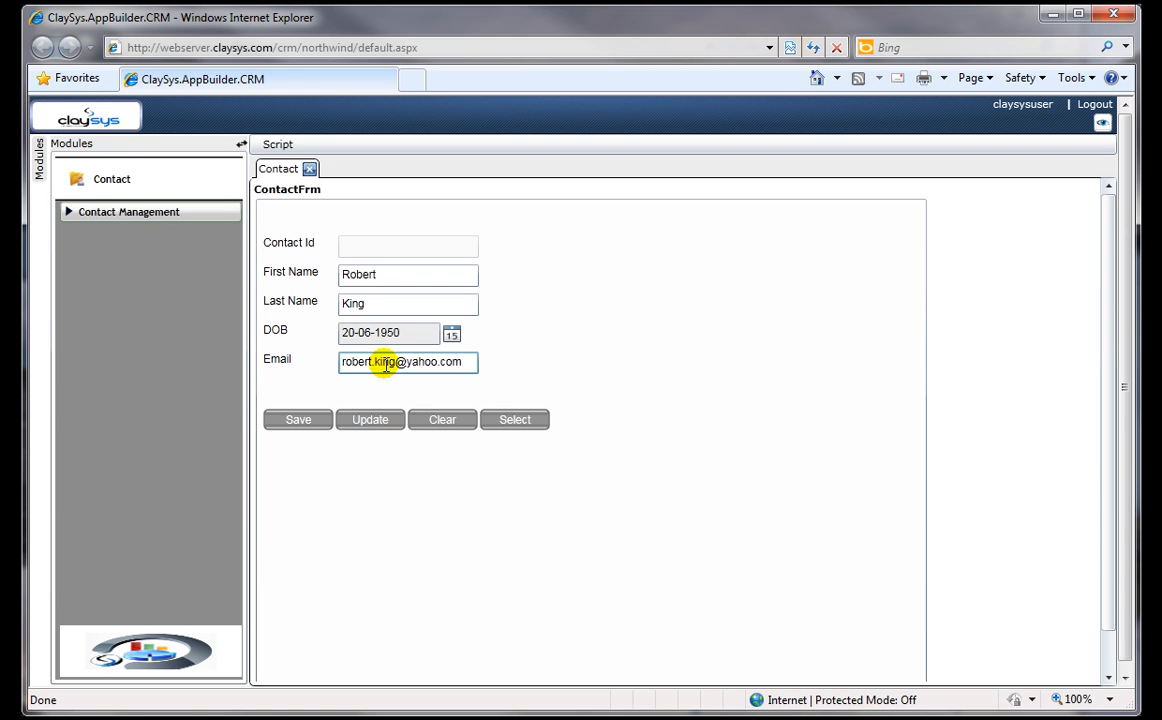
left_click(301, 420)
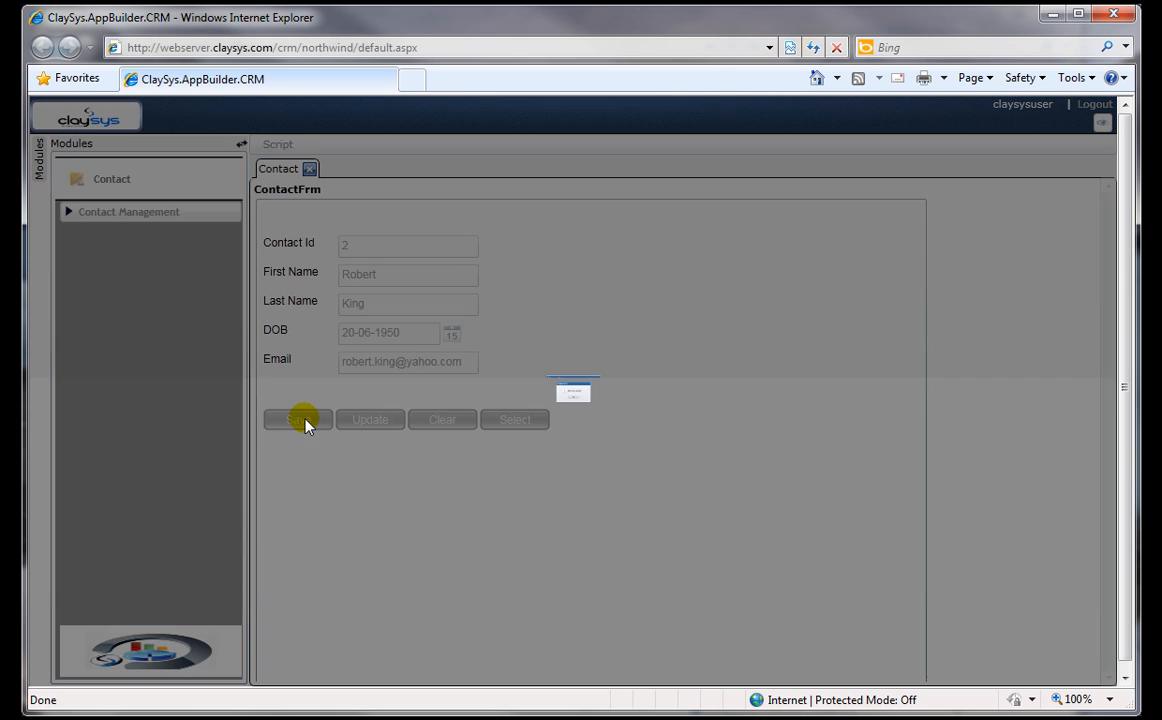
left_click(582, 430)
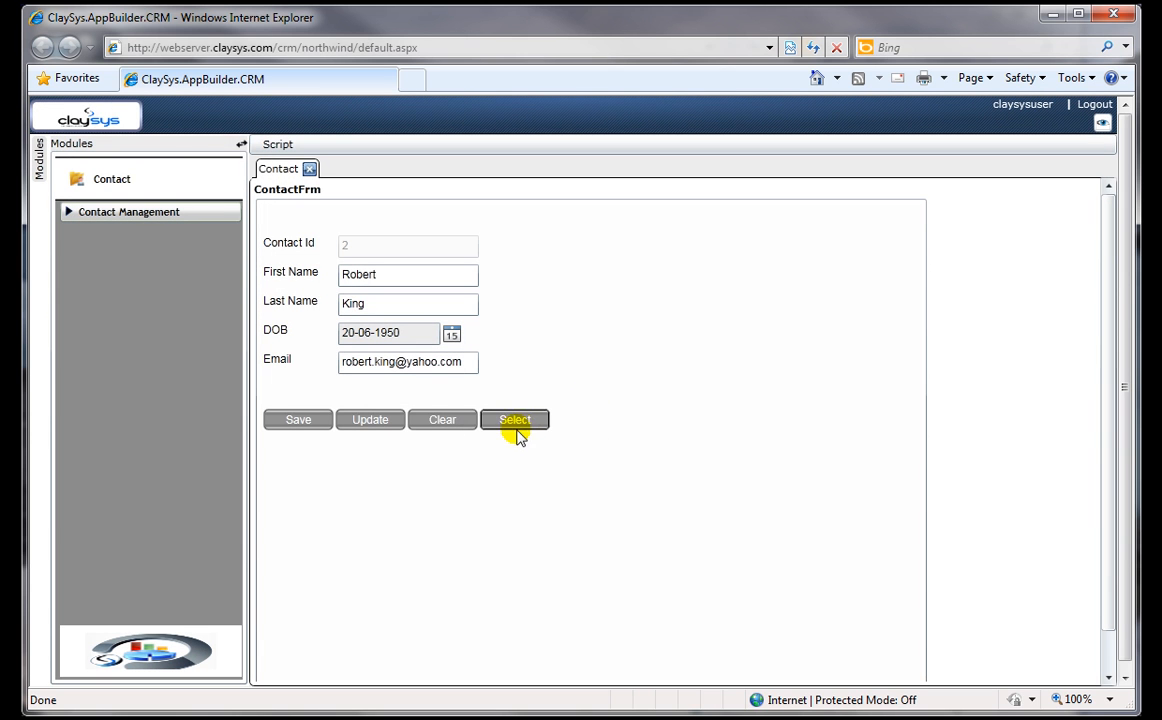
Step: Clear the form and retrieve the previously existing contact by its e-mail address
left_click(447, 422)
left_click(407, 364)
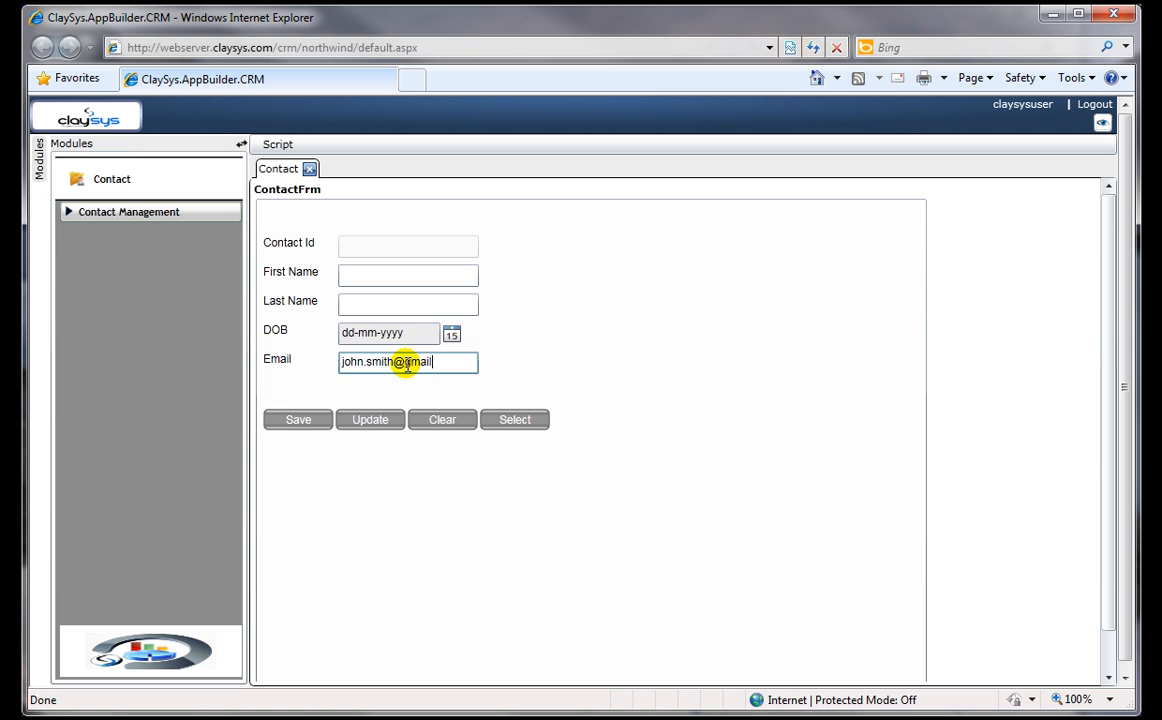
left_click(513, 420)
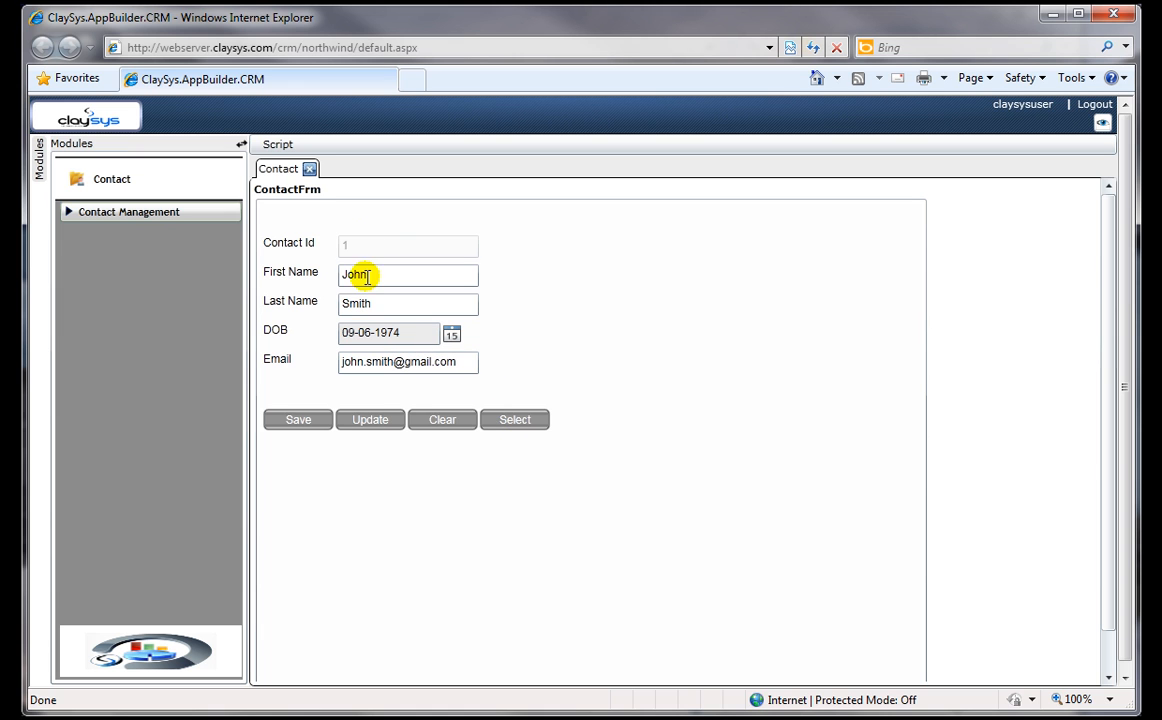
Step: Clear the form and retrieve the newly saved contact by its e-mail address
left_click(438, 422)
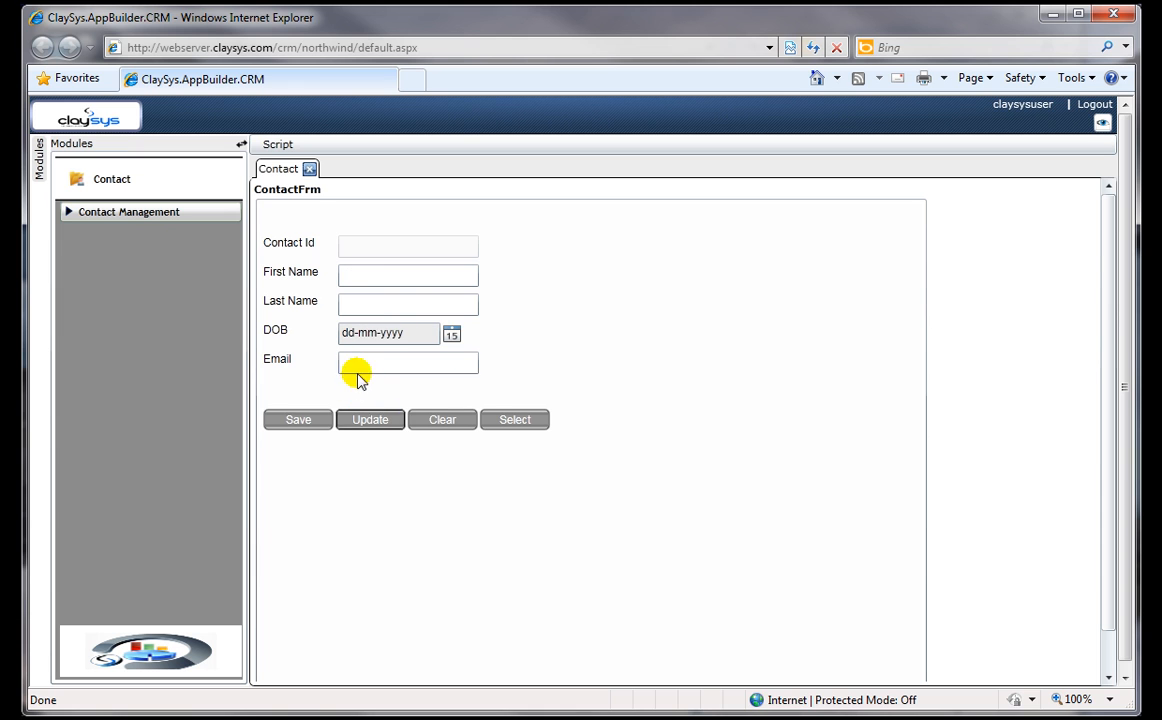
left_click(368, 362)
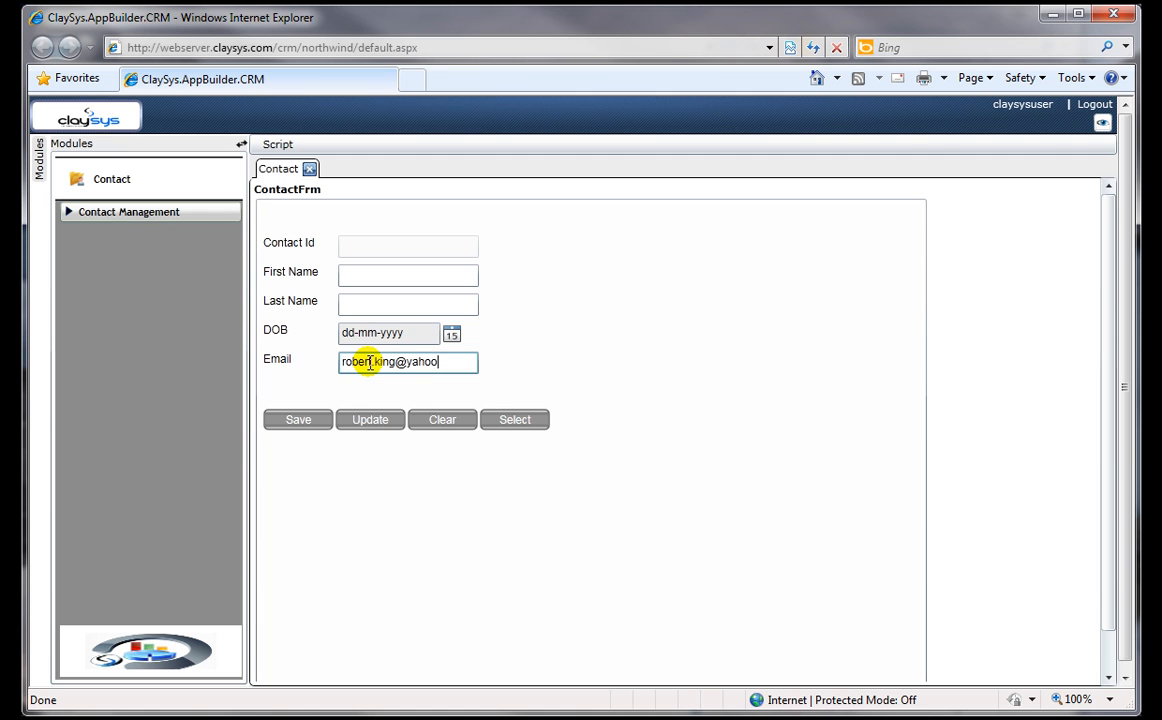
left_click(508, 420)
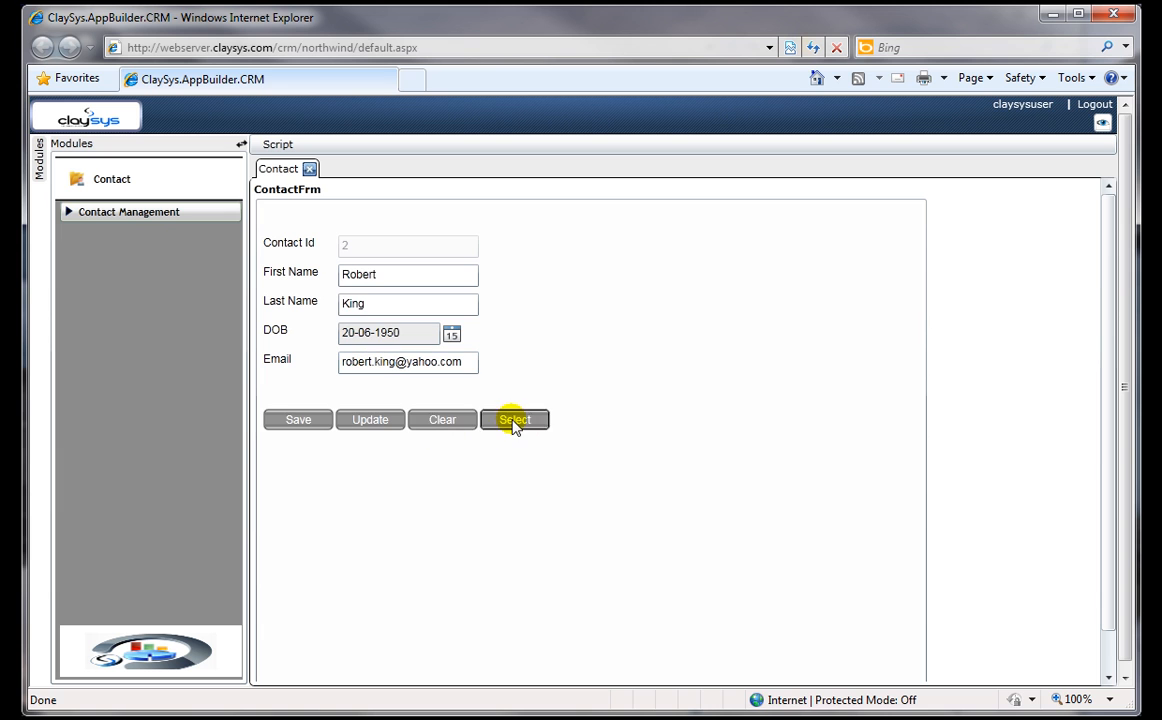
Step: Clear the form and retrieve the newly saved contact by last name only
left_click(445, 421)
left_click(378, 305)
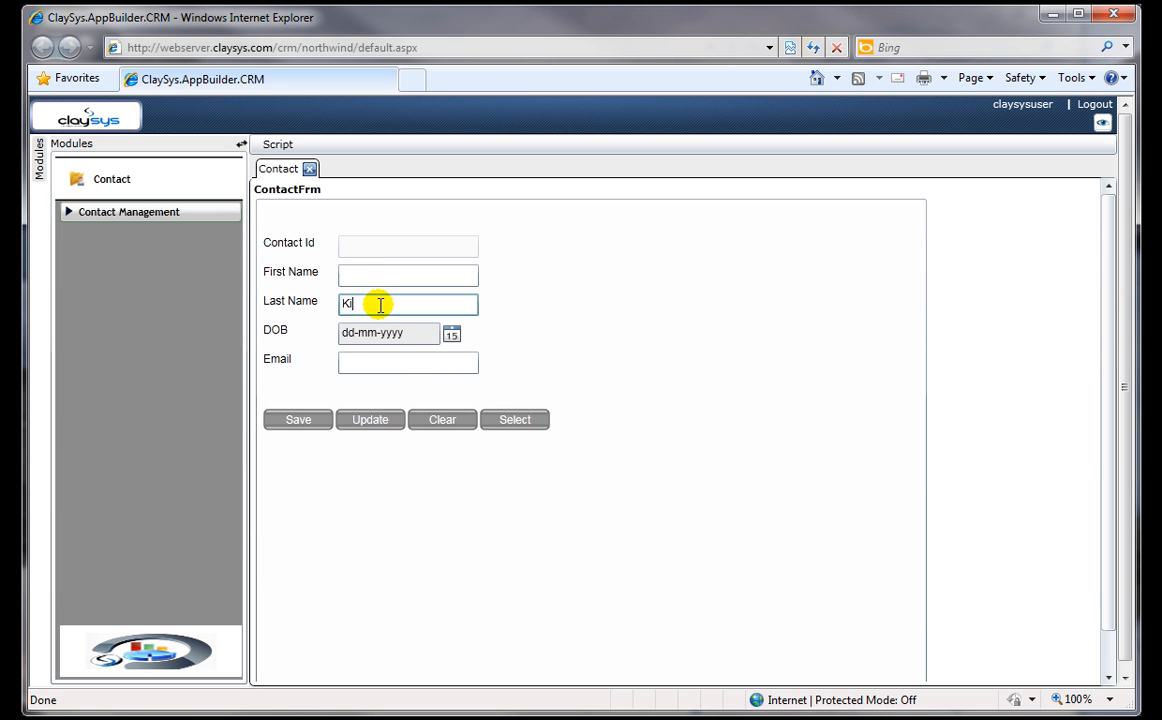
left_click(515, 420)
left_click(363, 265)
Step: Clear the form and retrieve the previously existing contact by last name only
left_click(445, 424)
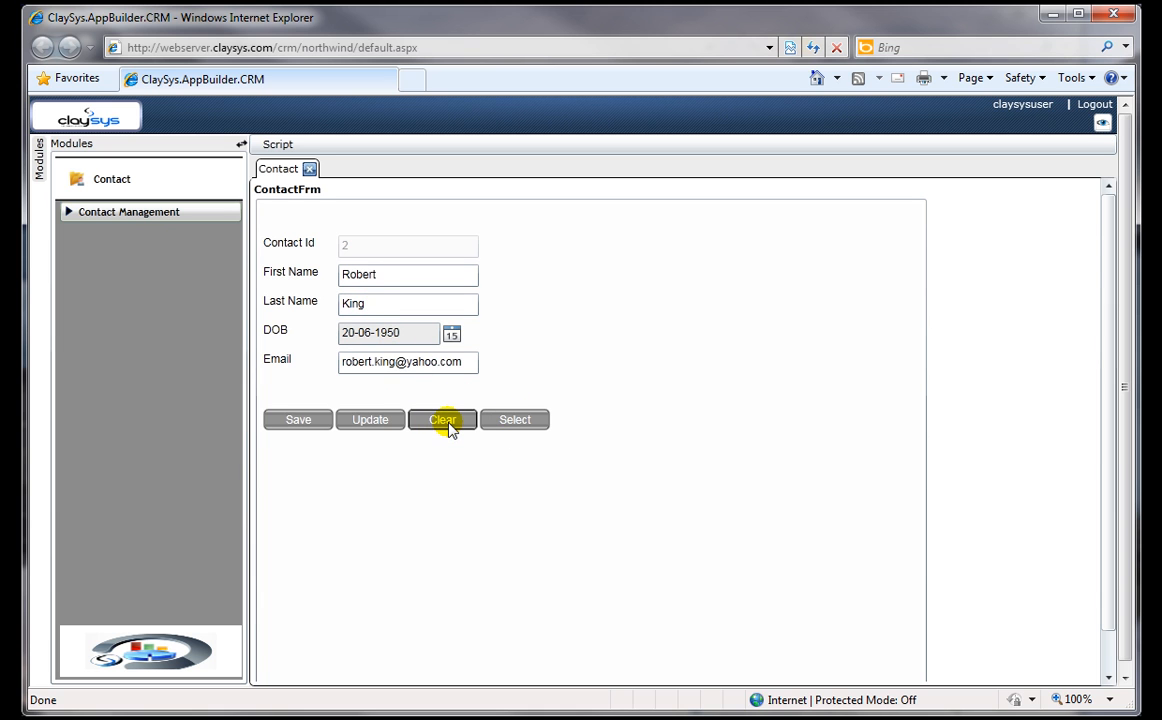
left_click(380, 303)
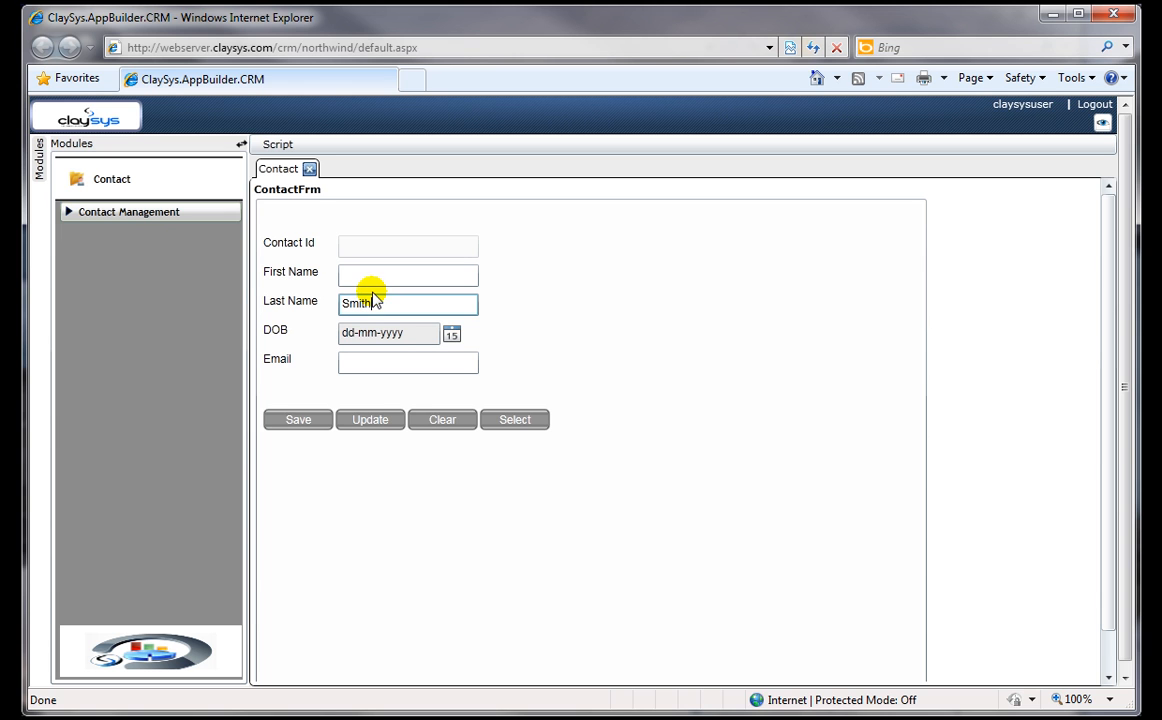
left_click(517, 419)
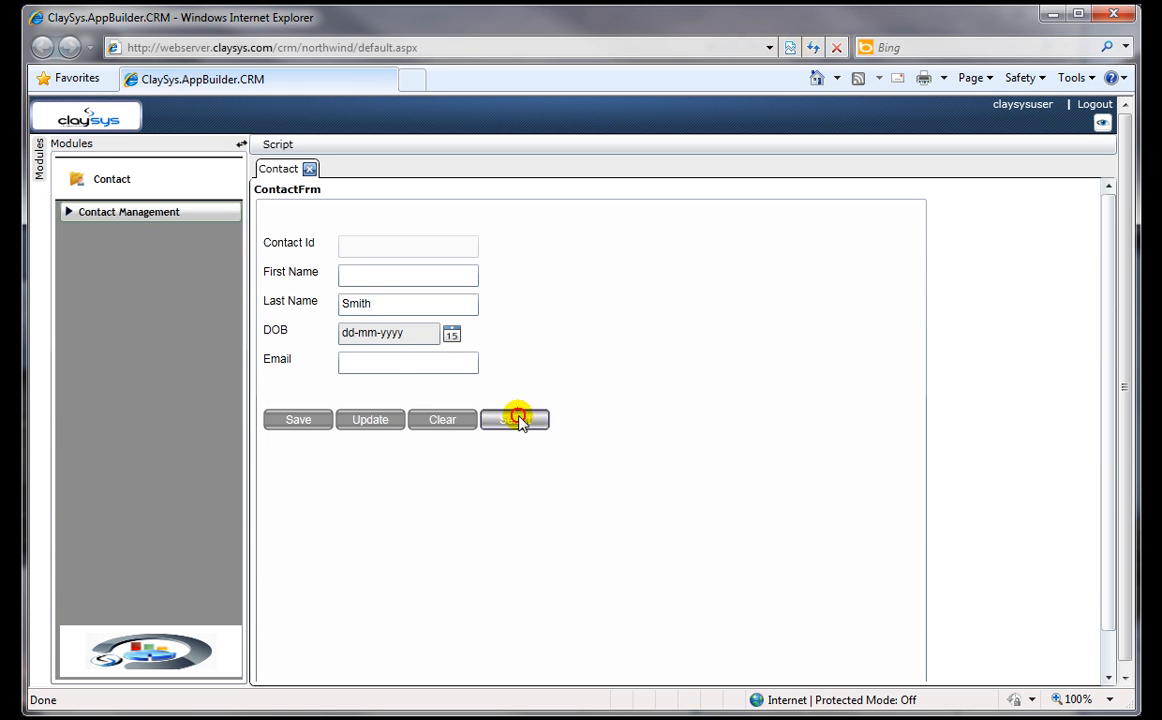
Step: Clear the form and retrieve the previously existing contact by first name only
left_click(445, 422)
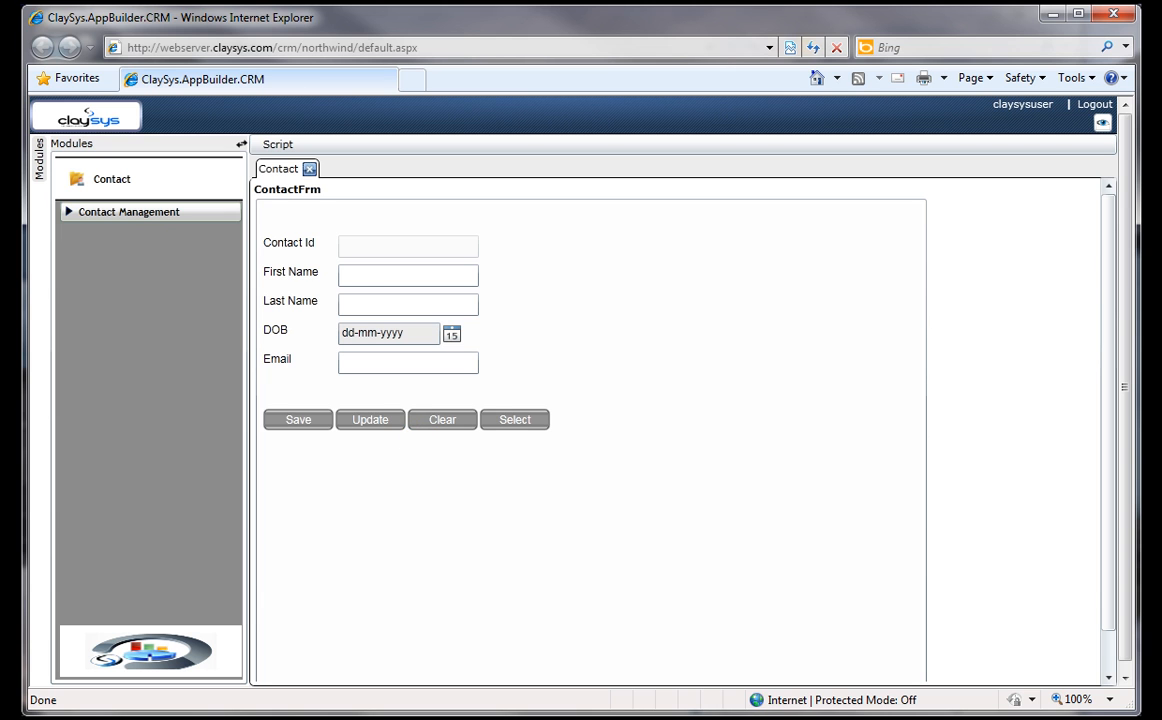
left_click(343, 246)
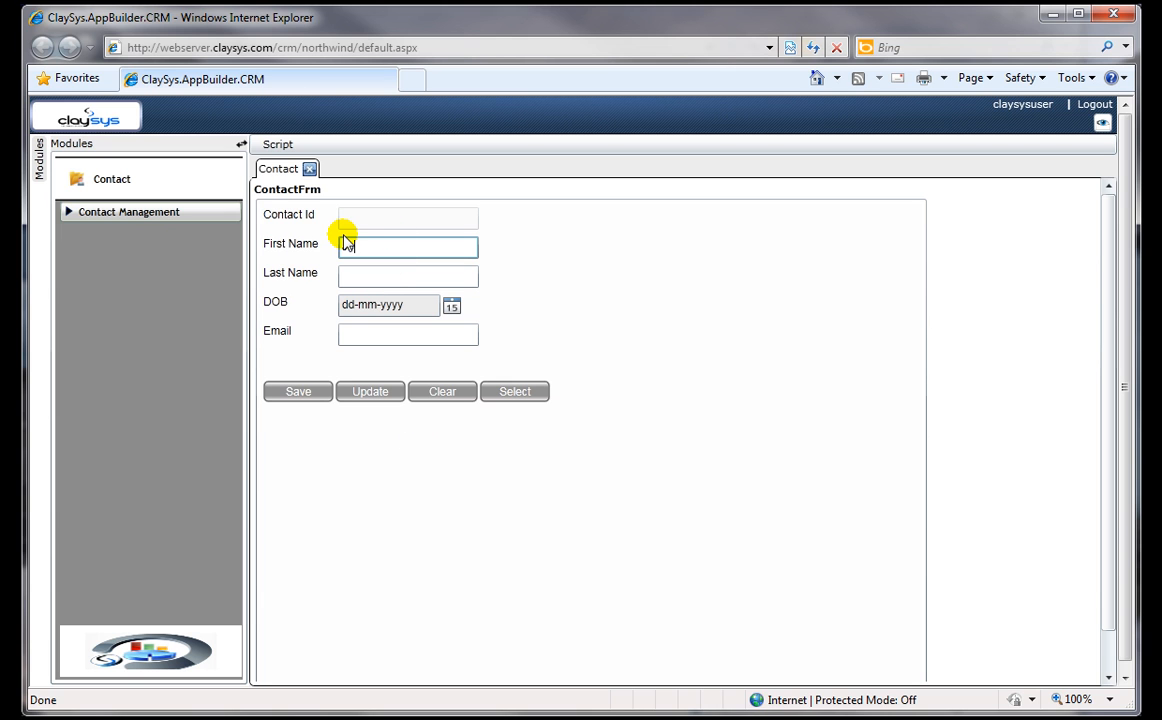
type("John")
left_click(423, 333)
left_click(516, 396)
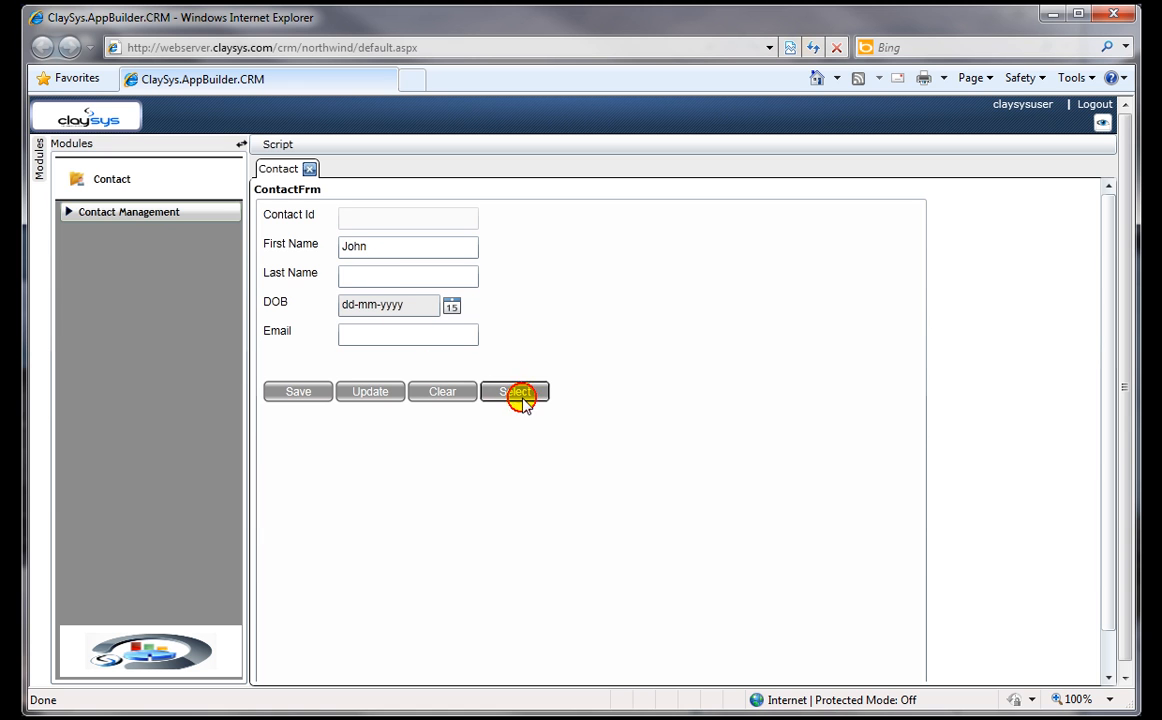
Step: Change the domain of the contact's e-mail address to msn.com and update the record
double_click(415, 335)
left_click(423, 338)
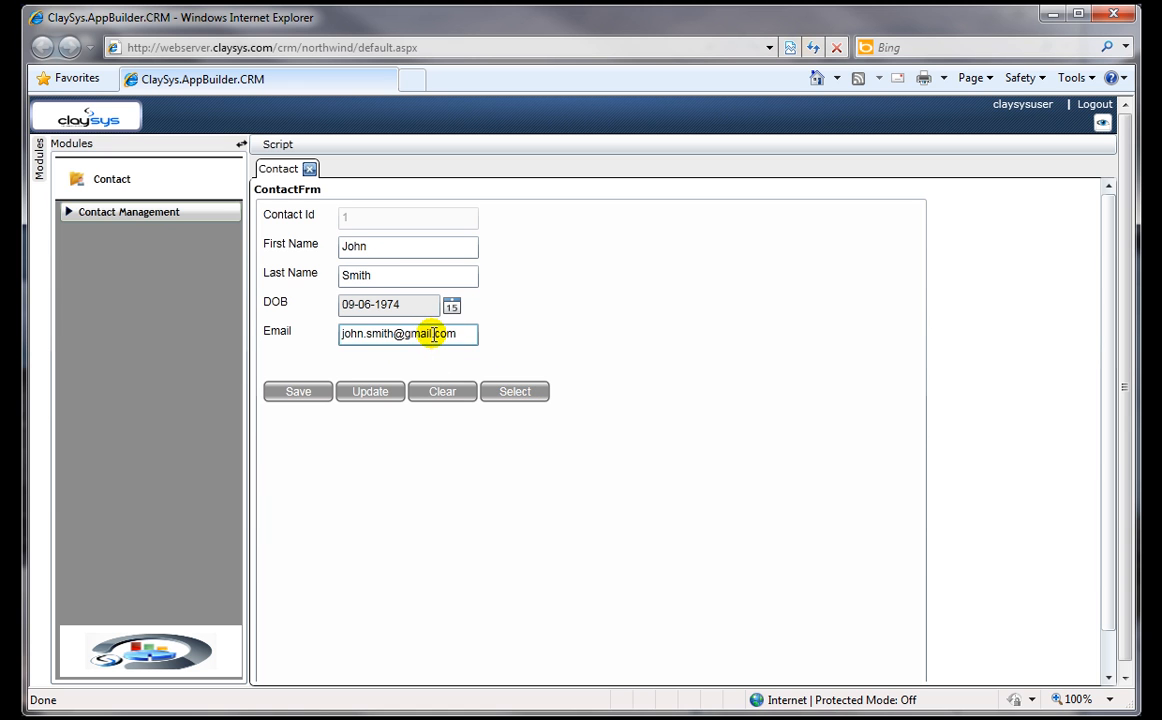
left_click(438, 391)
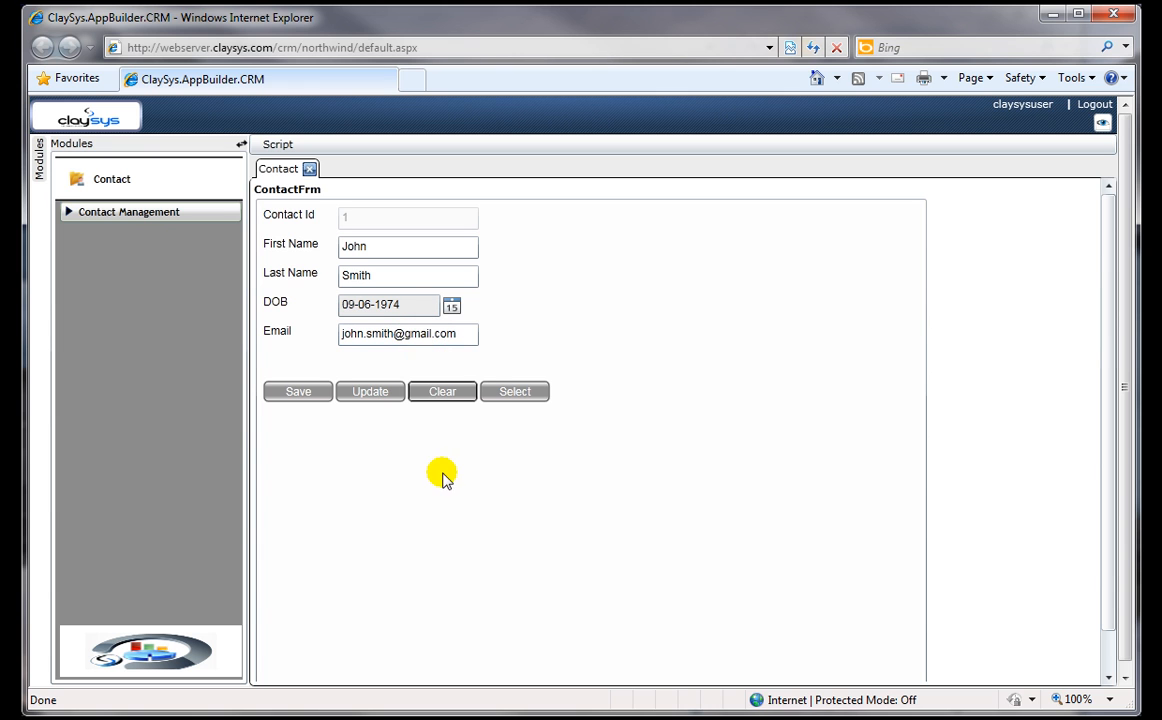
left_click(404, 334)
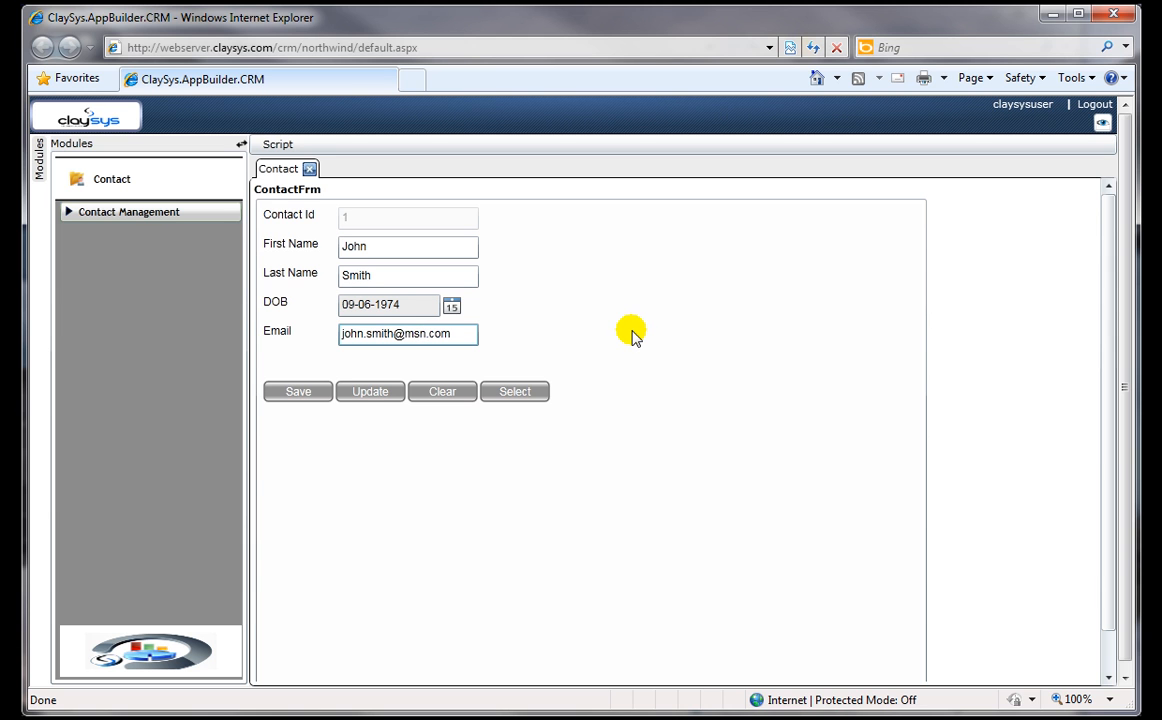
left_click(362, 393)
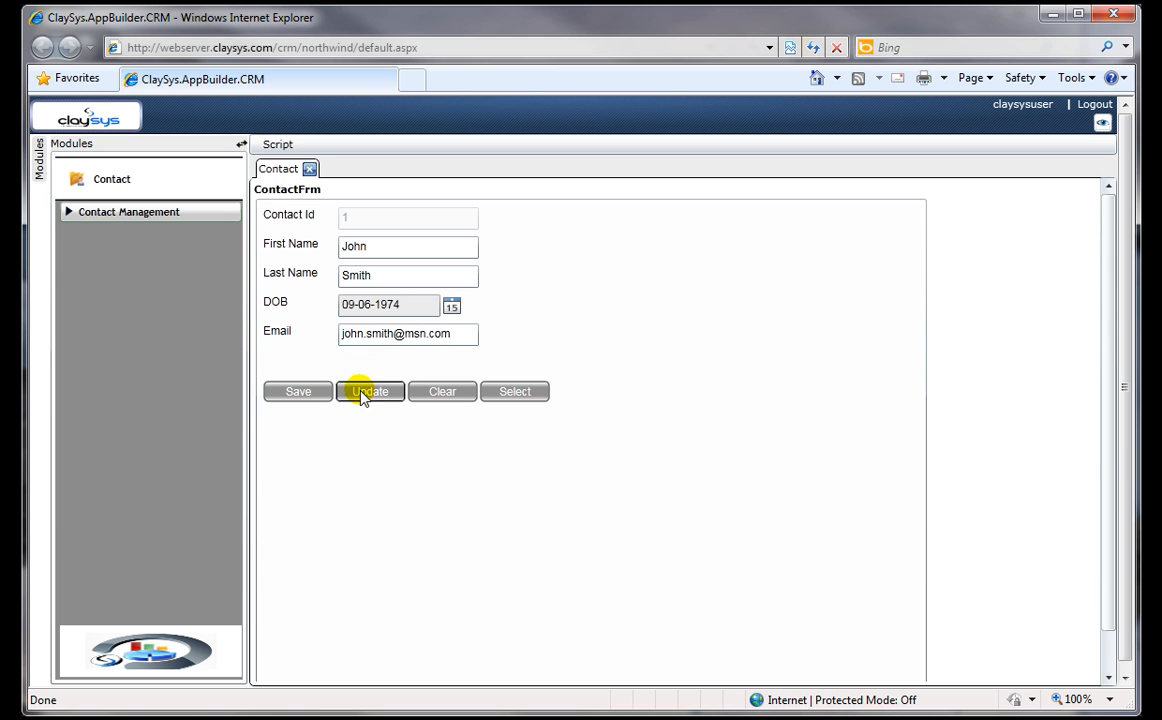
left_click(582, 427)
Step: Clear the form, retrieve the updated contact by first name to check its stored details, and clear the form again
left_click(445, 393)
left_click(381, 253)
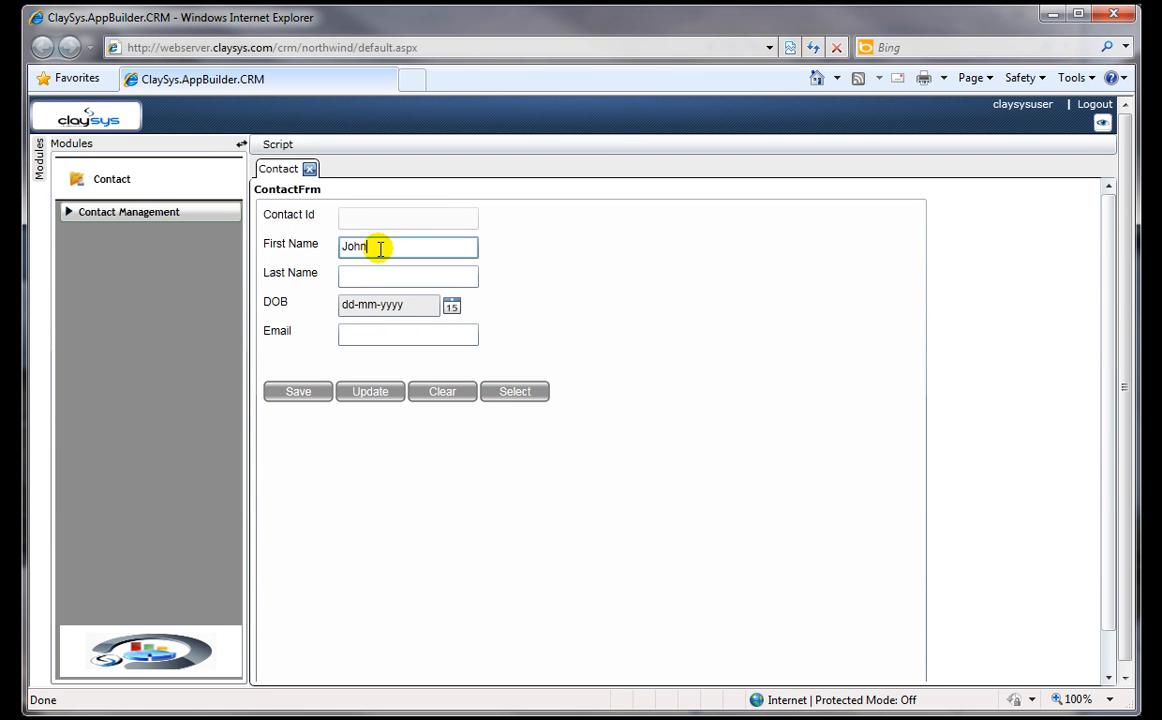
left_click(514, 392)
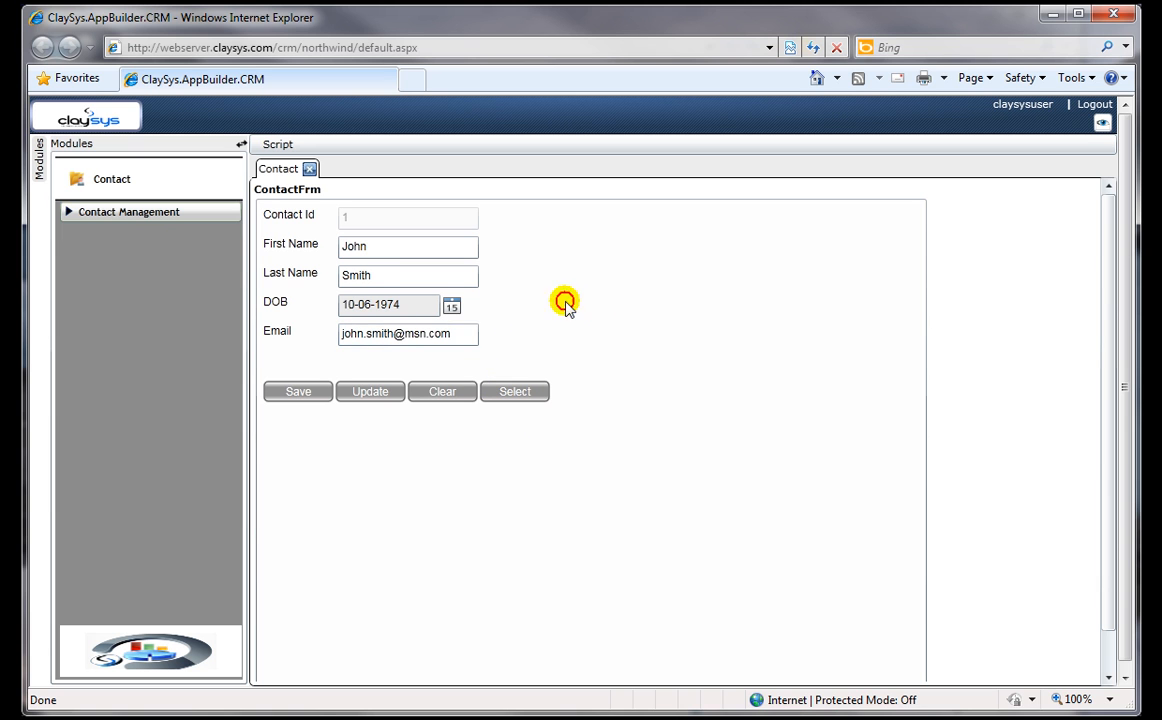
left_click(438, 395)
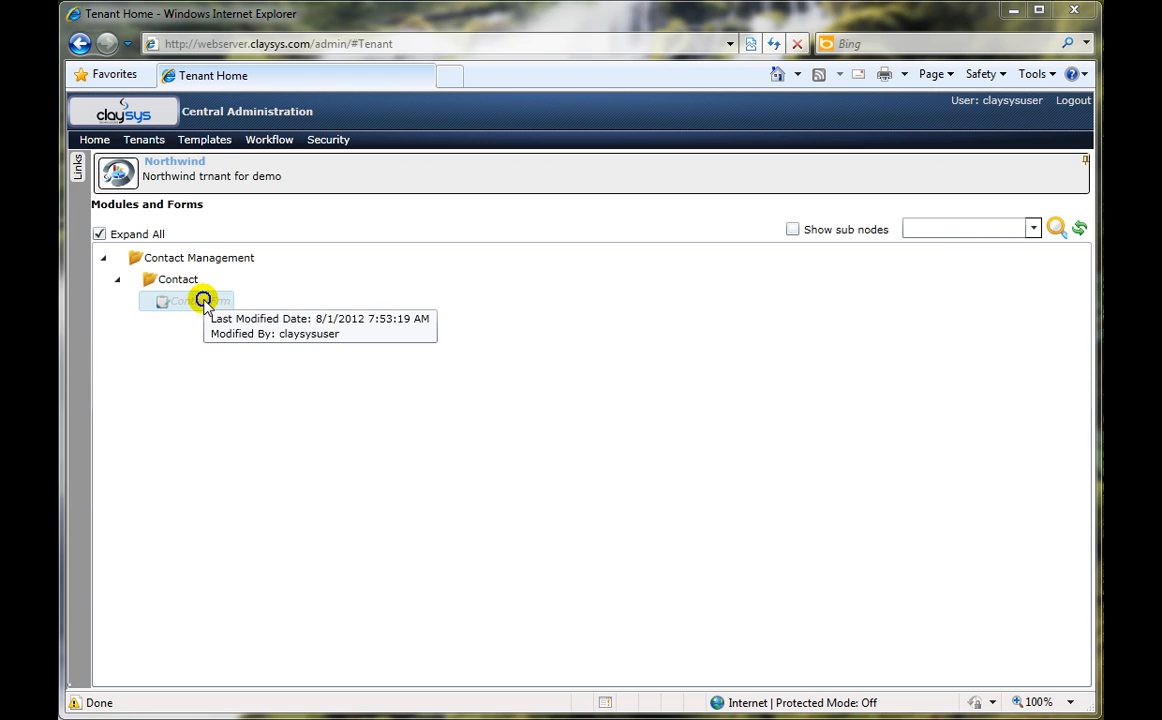
Step: Switch to ClaySys Central Administration, open ContactFrm in the form designer and check it out for editing
right_click(200, 305)
left_click(286, 312)
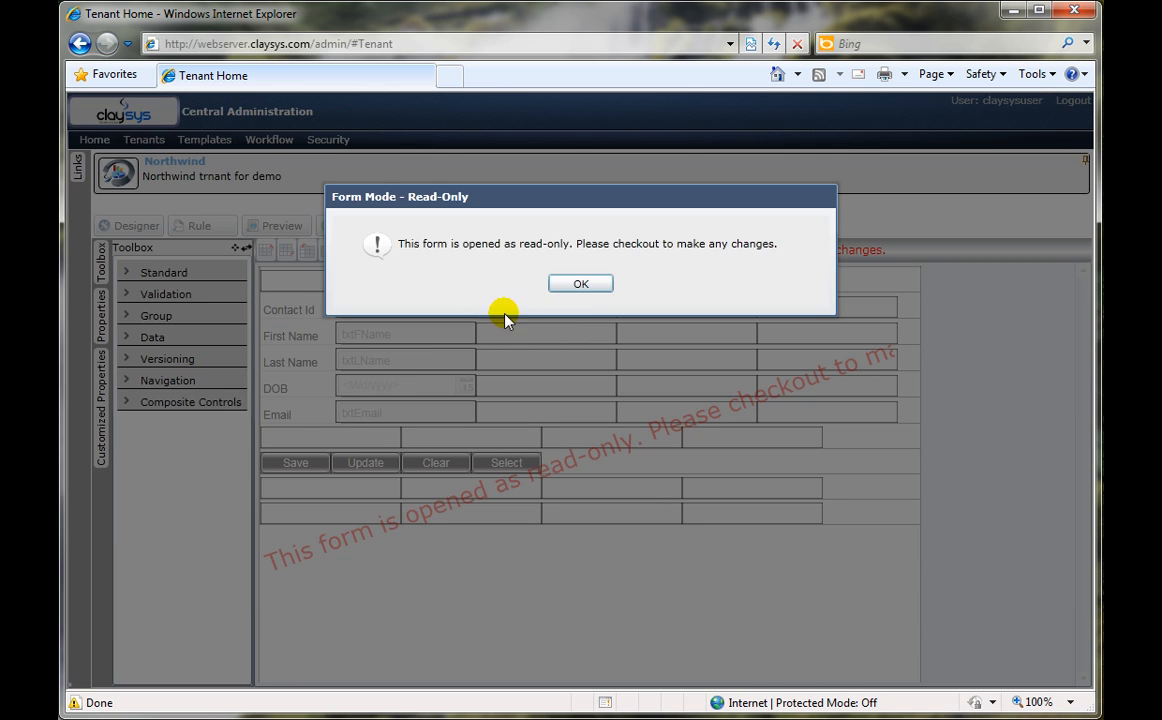
left_click(581, 283)
left_click(373, 228)
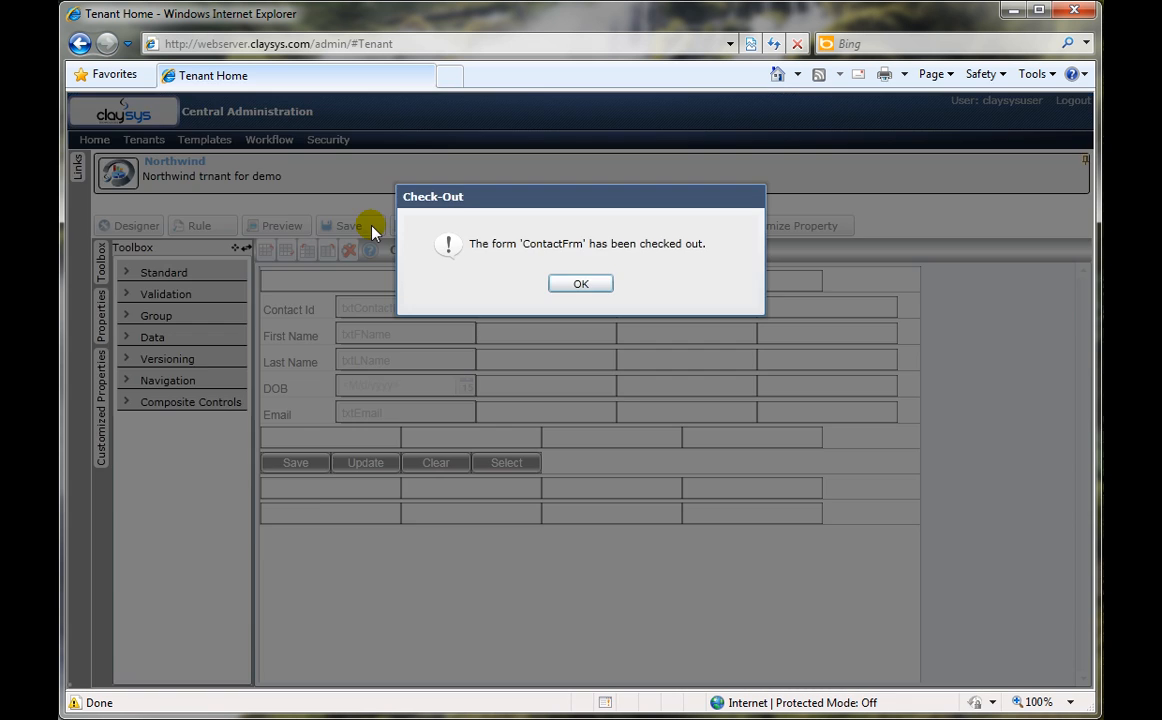
left_click(579, 285)
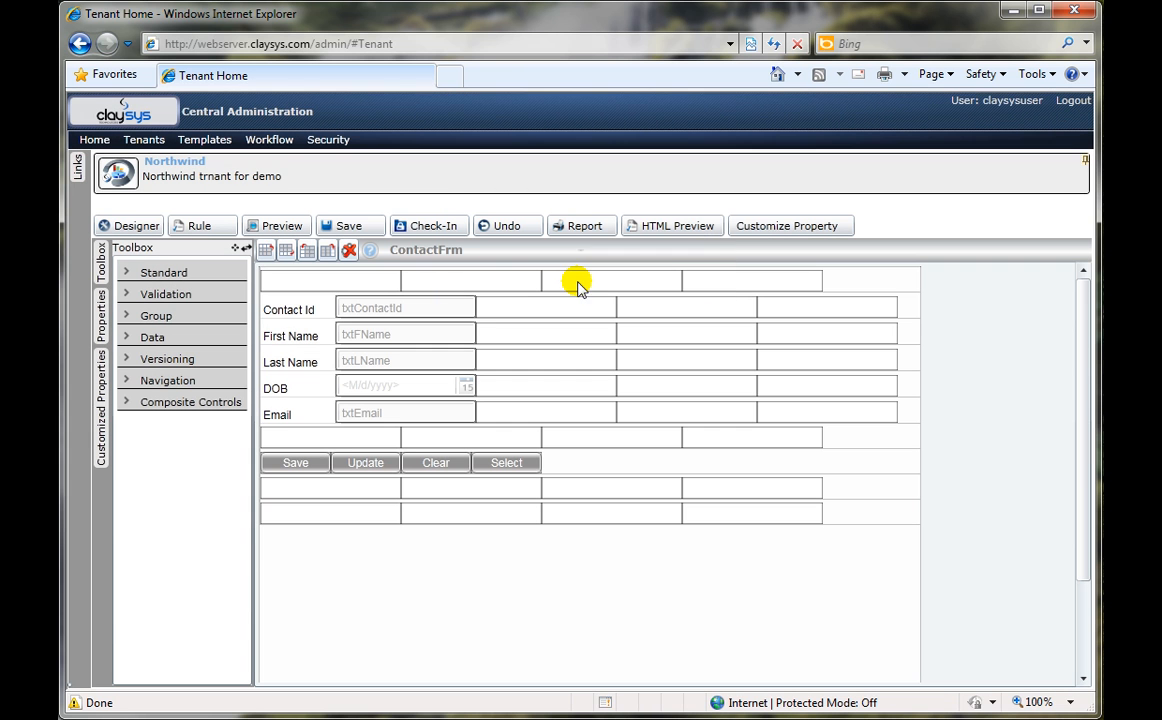
Step: Insert a column to the left of the form's first column and place a Border control in its top cell
left_click(170, 316)
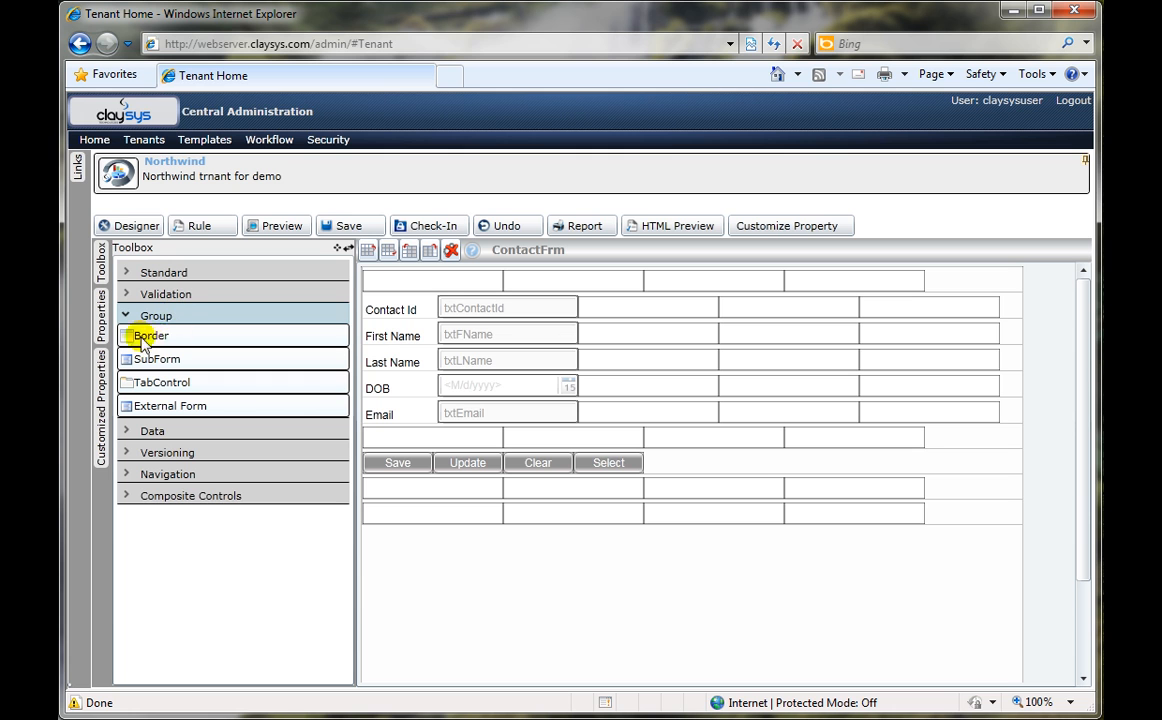
right_click(419, 280)
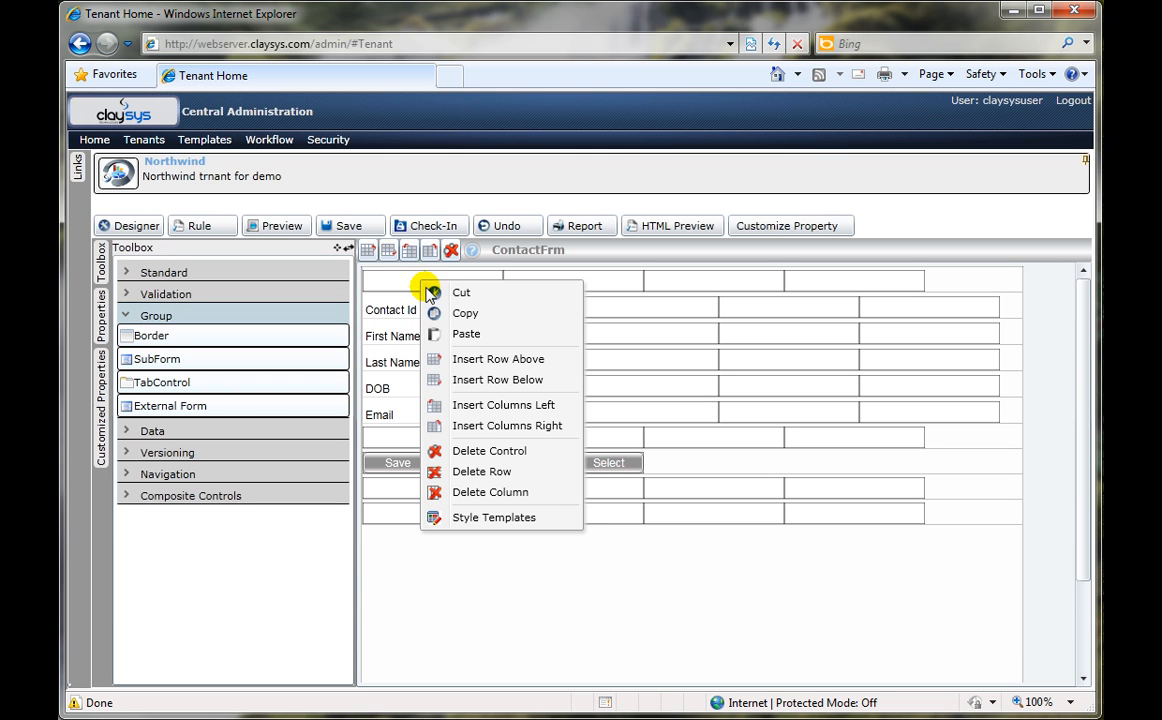
left_click(545, 405)
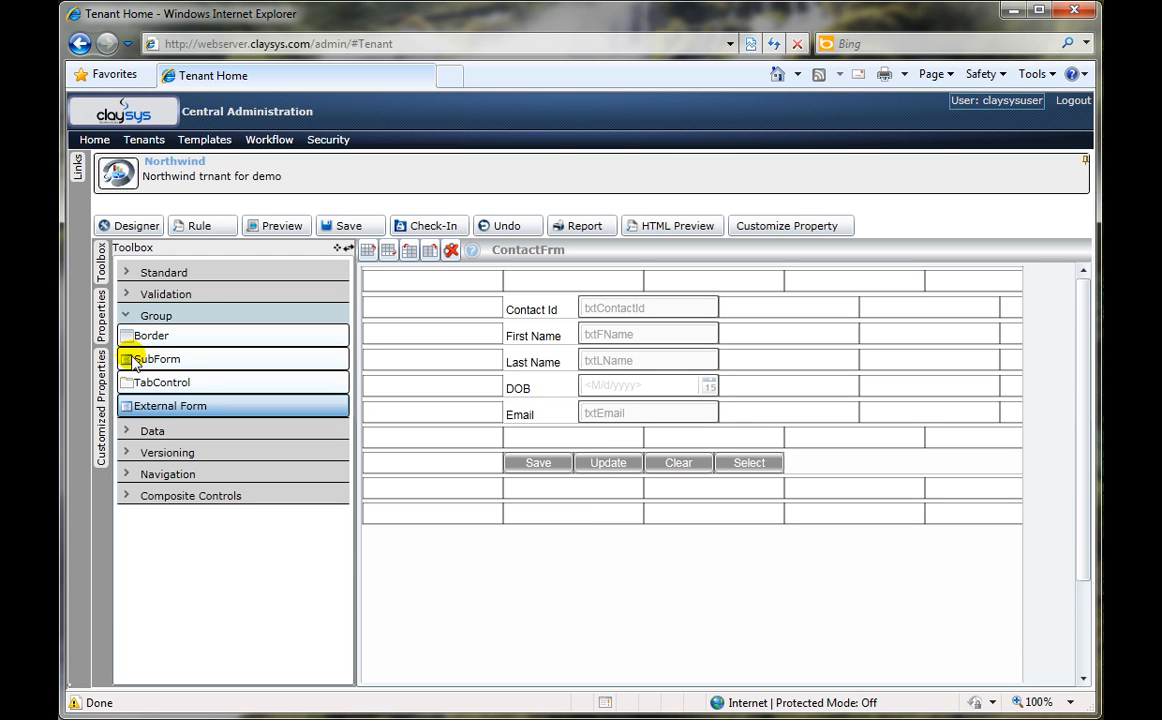
left_click(416, 284)
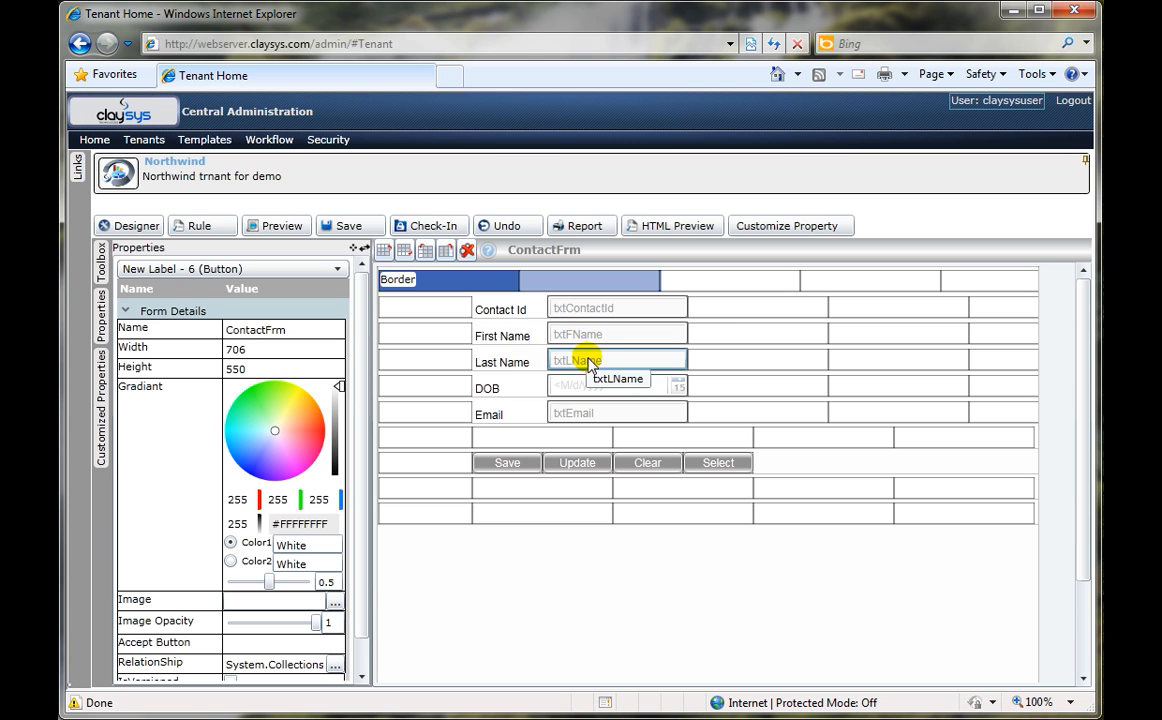
Step: Move Last Name beside First Name, DOB into the row directly below First Name, and Email beside DOB
left_click_drag(590, 360, 735, 338)
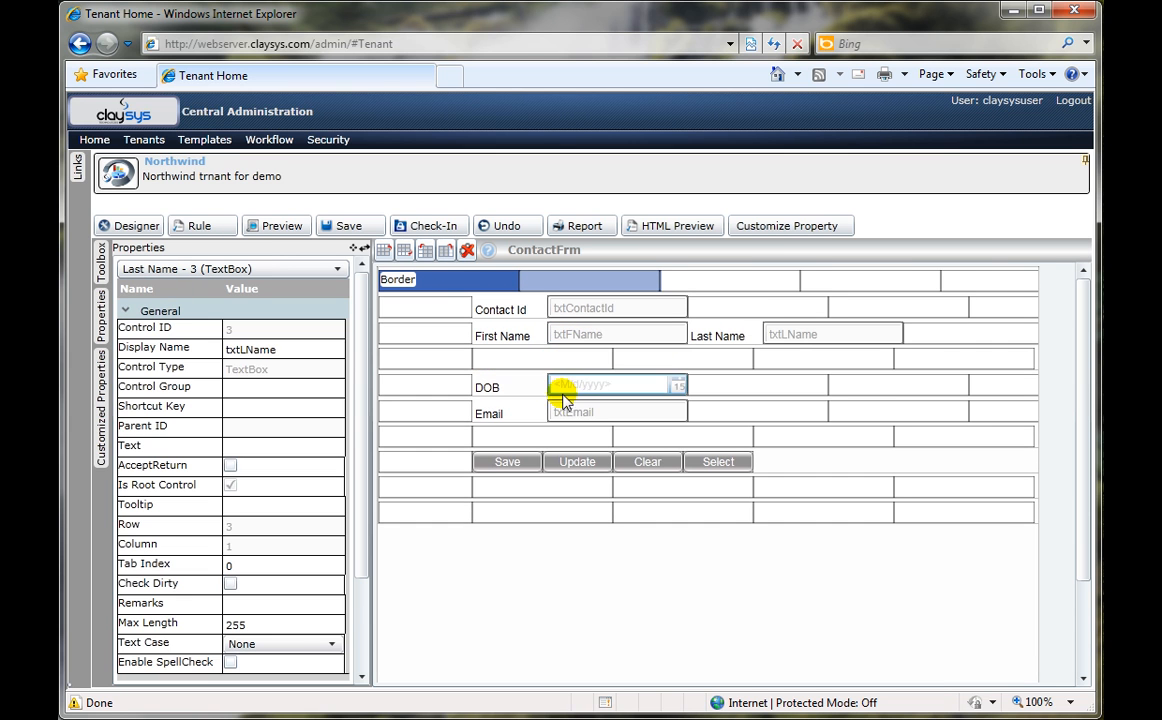
left_click_drag(561, 379, 559, 365)
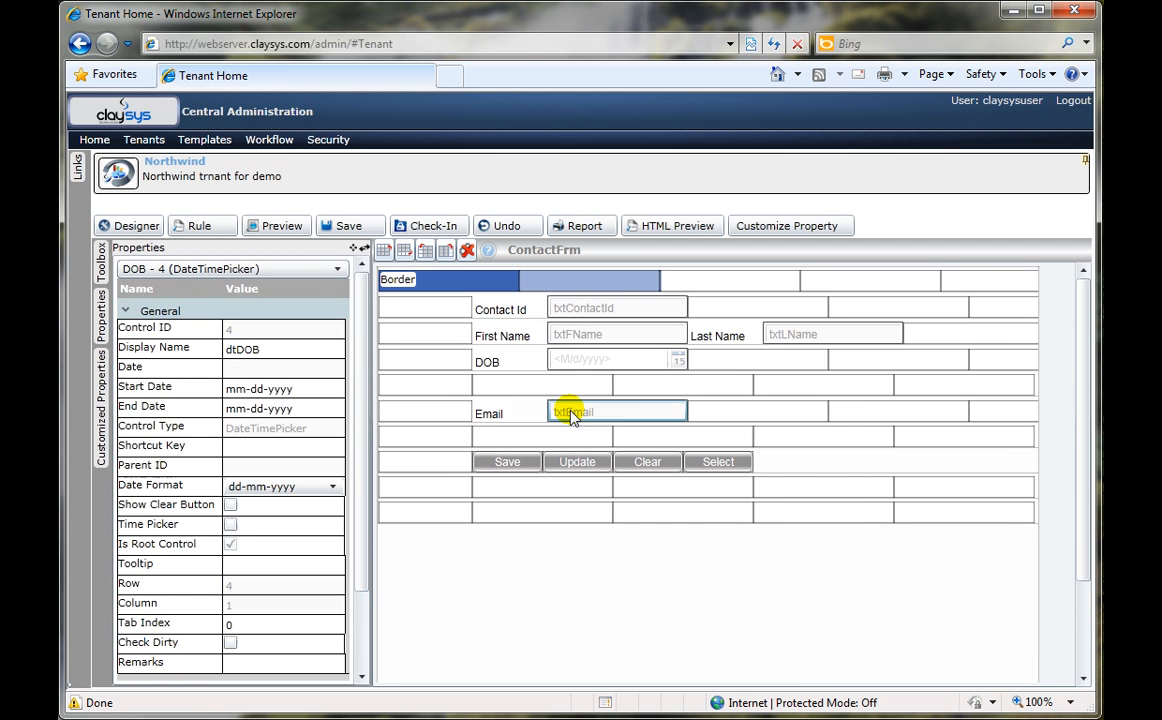
left_click_drag(575, 415, 710, 368)
Step: Move the Save, Update, Clear and Select buttons up into the second row below DOB and Email
left_click_drag(507, 461, 575, 415)
left_click(623, 460)
left_click_drag(750, 457, 680, 415)
left_click_drag(895, 461, 739, 410)
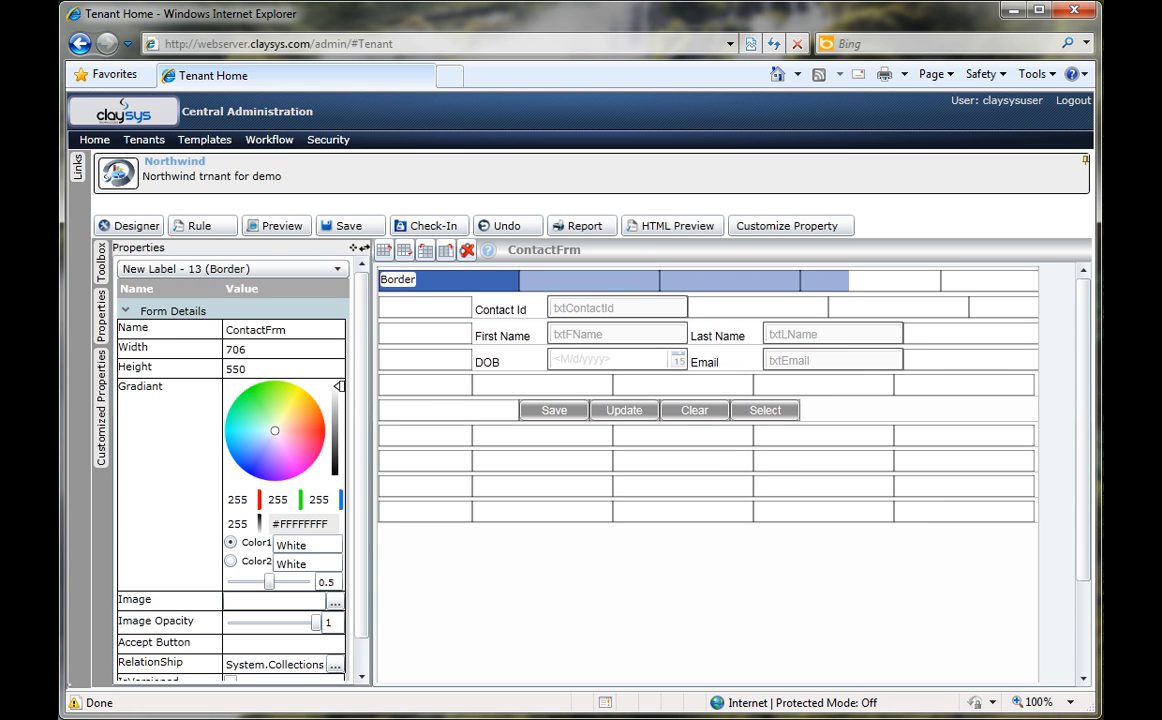
Step: Set the Border control's margin to 80,0,0,0 and preview the form
left_click(388, 280)
left_click(241, 312)
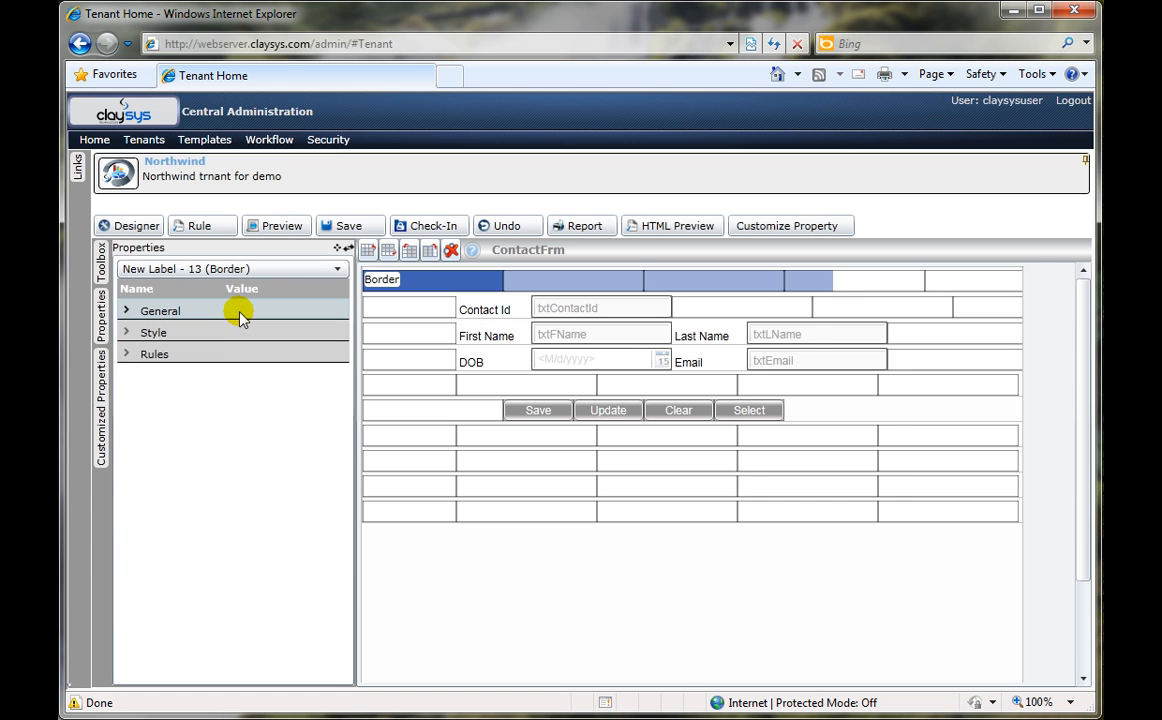
left_click(215, 332)
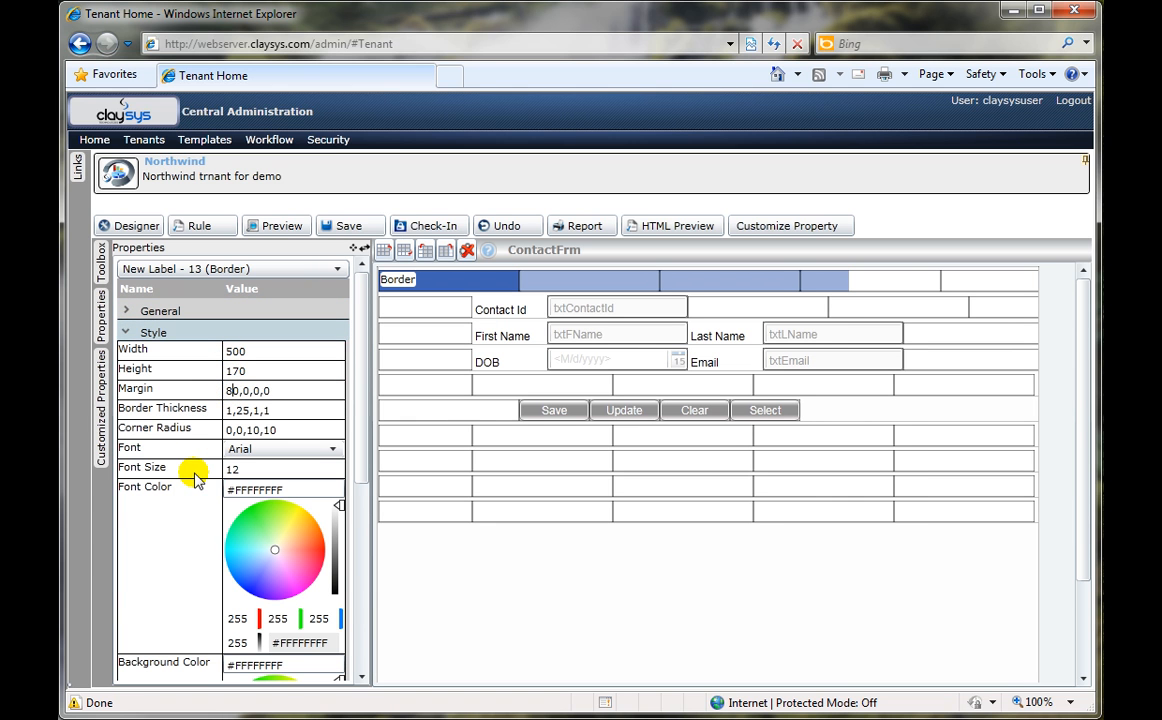
left_click(284, 226)
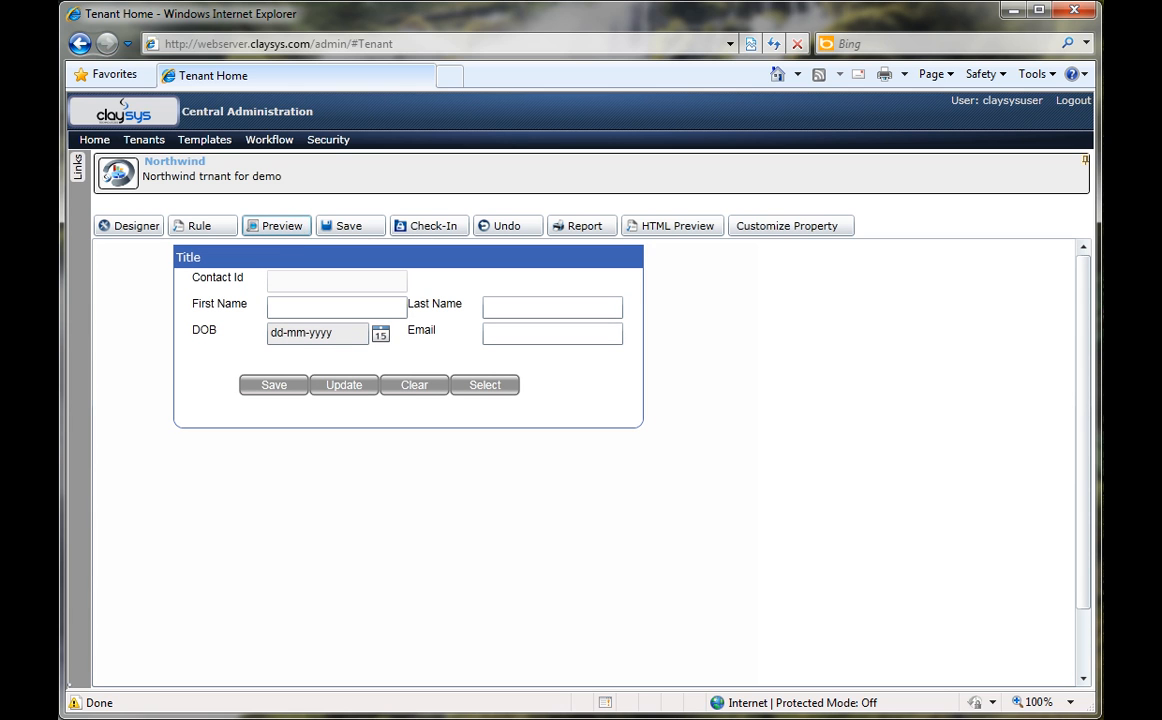
Step: Return to the form's design view and set the Border control's text to Contact Form
left_click(128, 226)
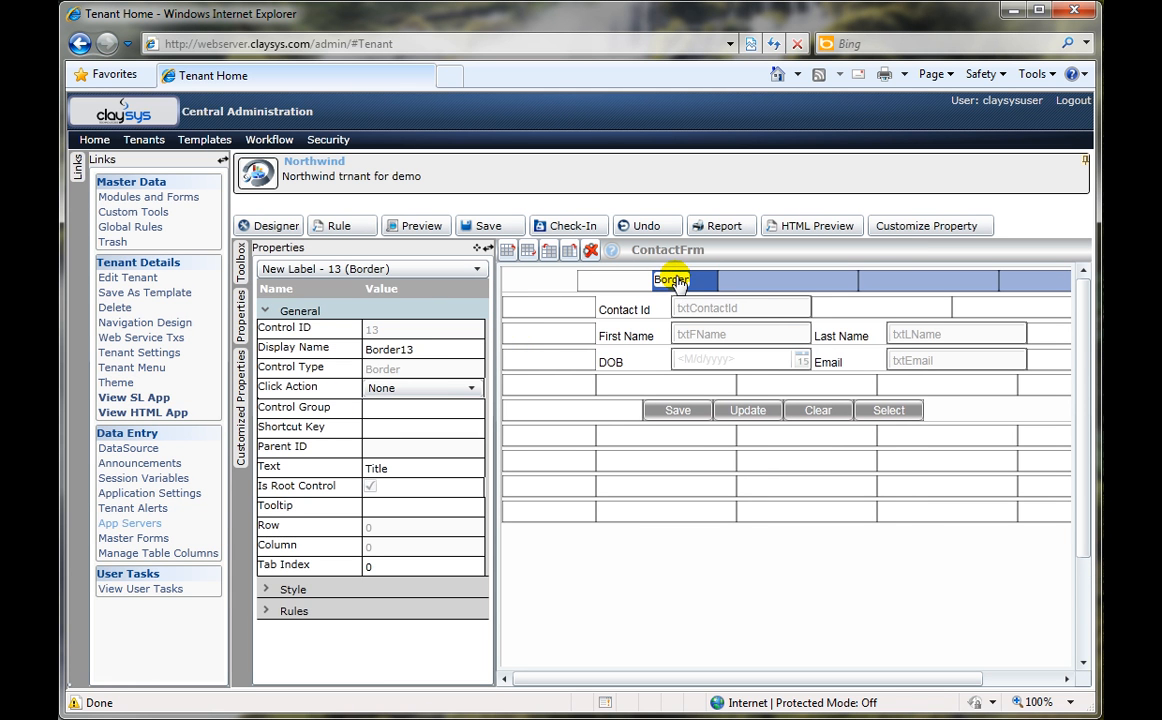
left_click(679, 284)
left_click_drag(406, 472, 310, 473)
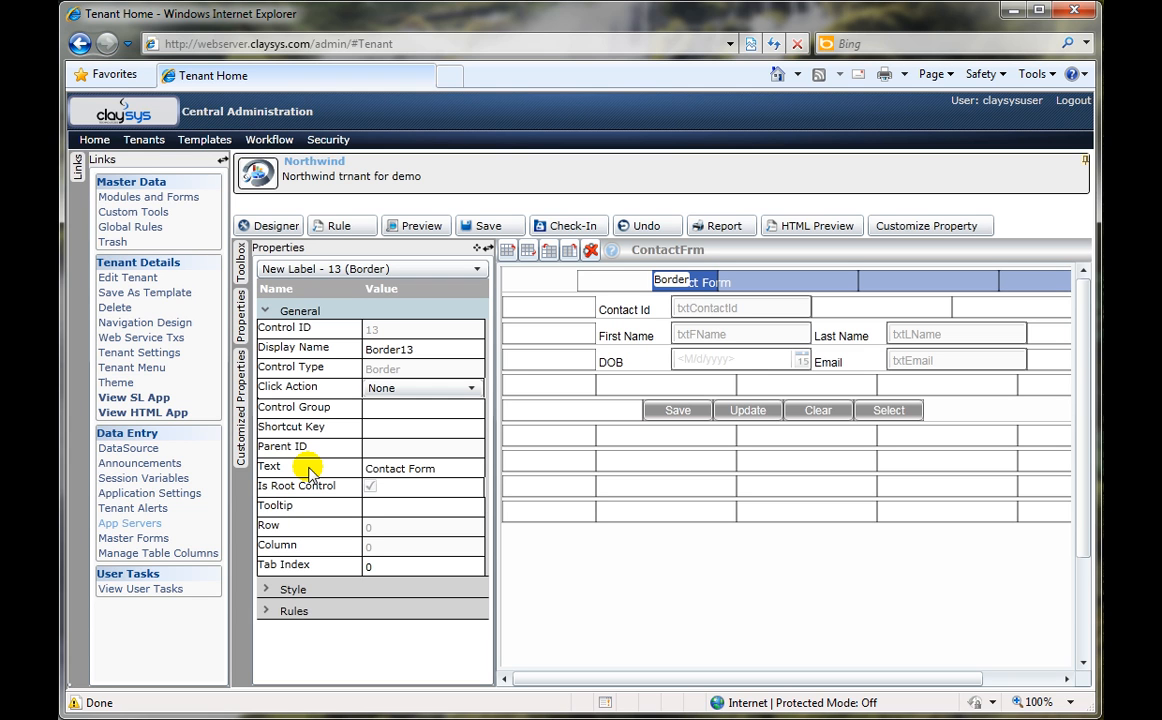
Step: Change the font of the First Name text box to Comic Sans MS
left_click(705, 338)
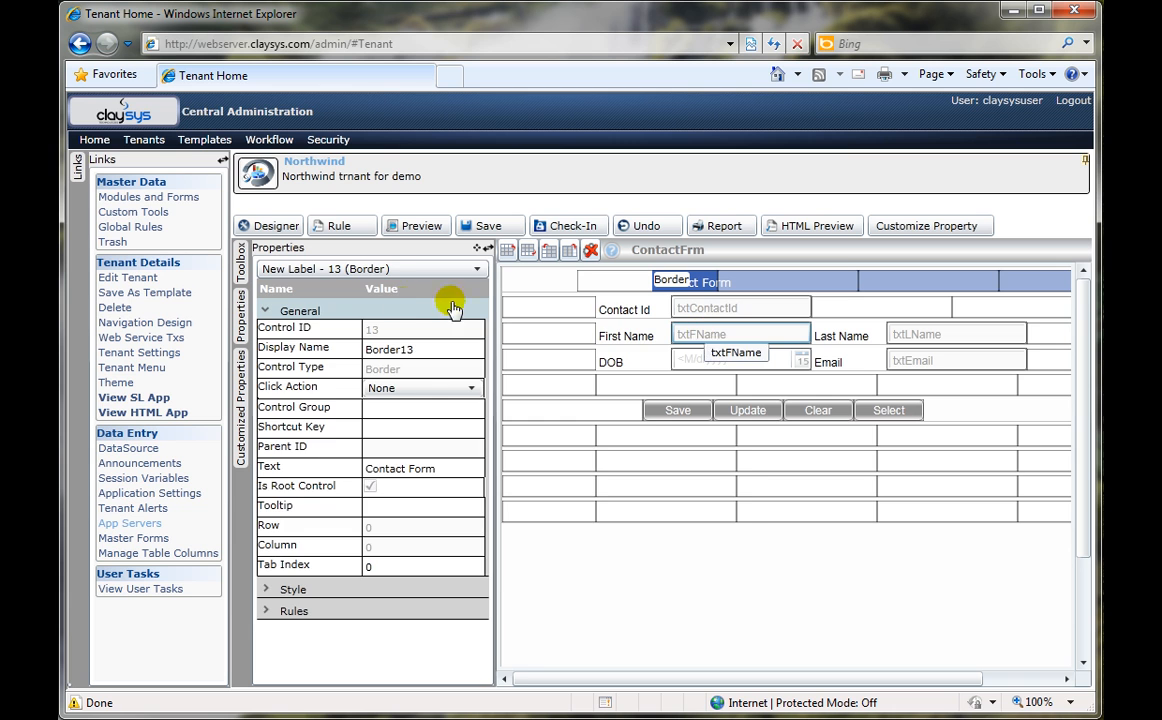
left_click(380, 310)
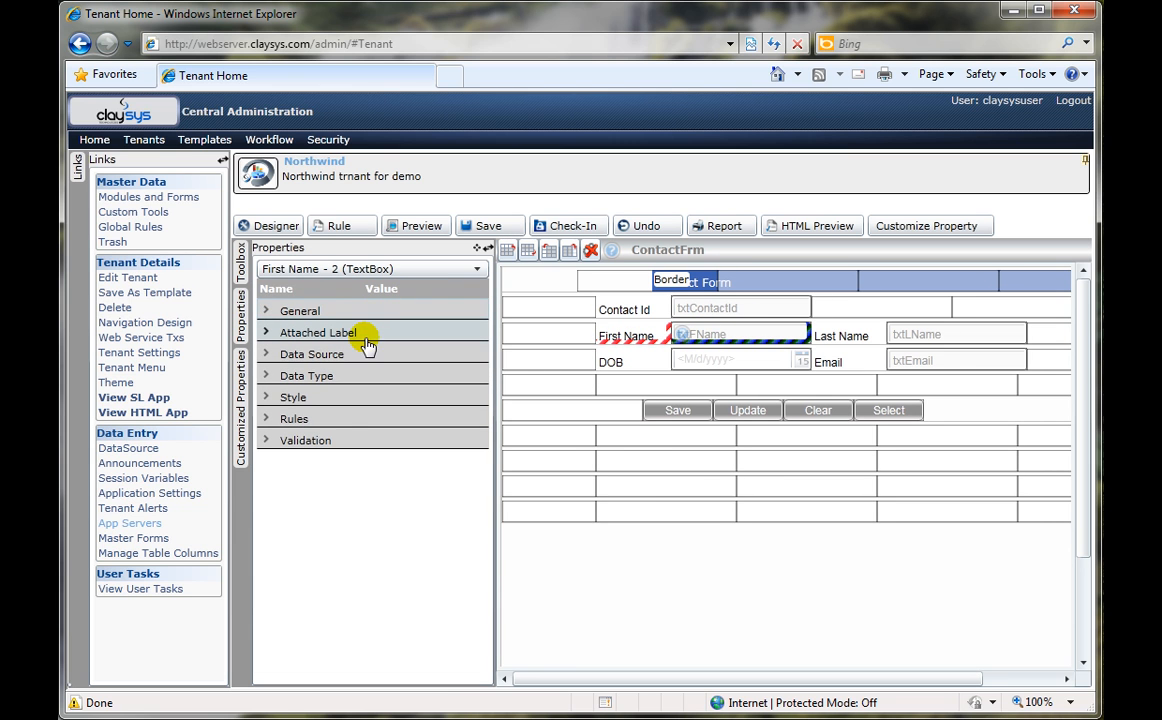
left_click(343, 398)
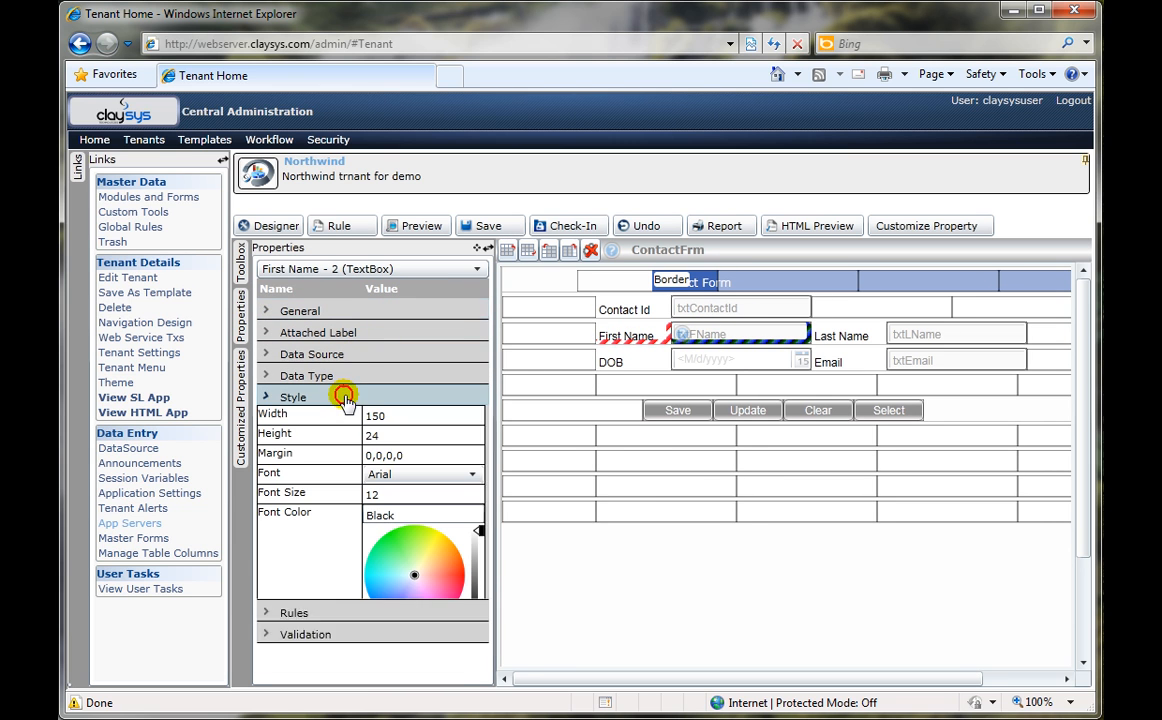
left_click(420, 476)
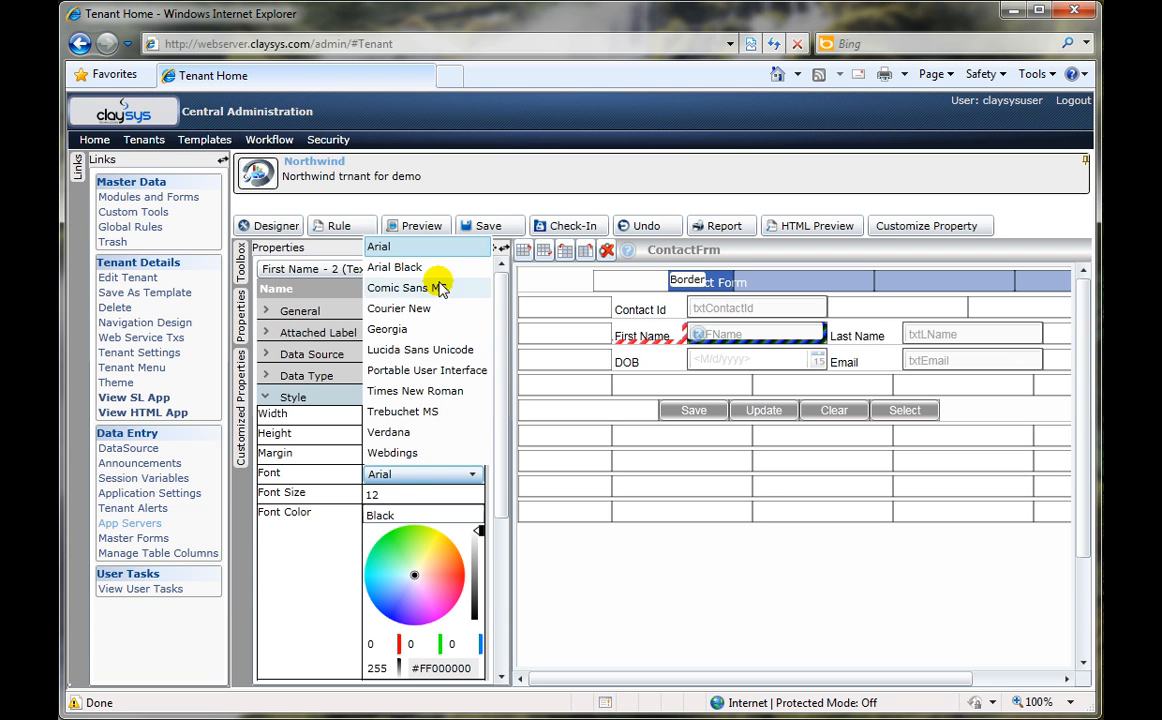
left_click(437, 292)
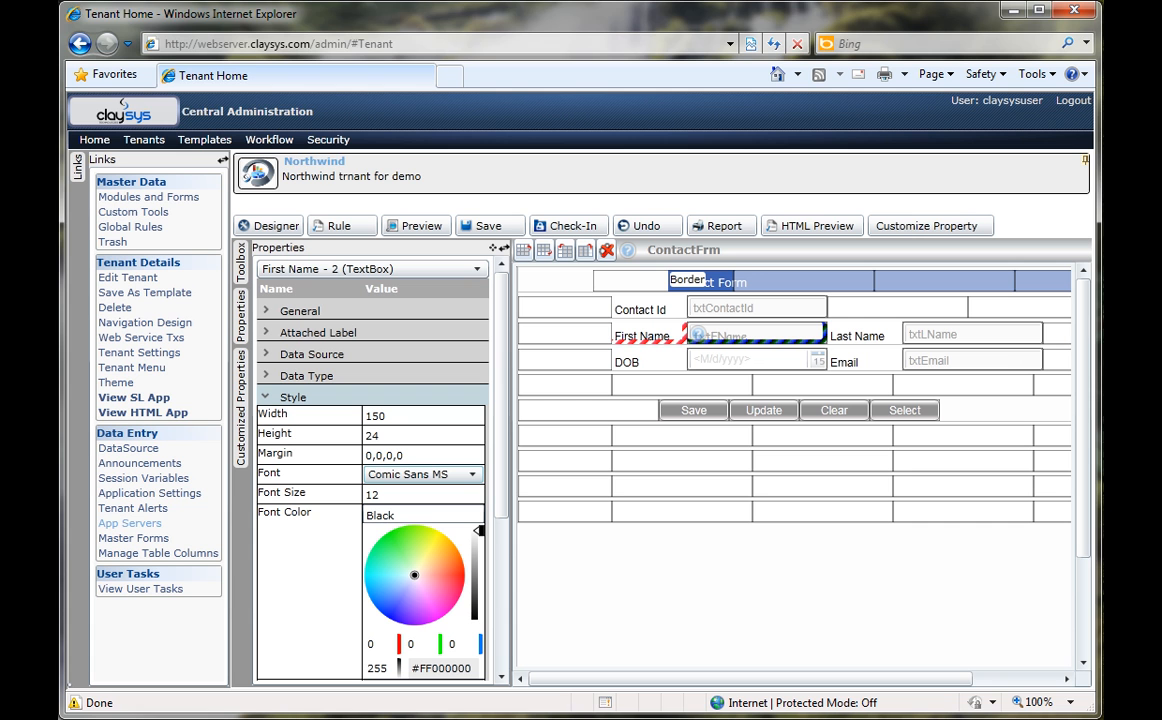
Step: Save ContactFrm and check it in as Publish with the comment "Ready to publish after UI changes"
left_click(494, 226)
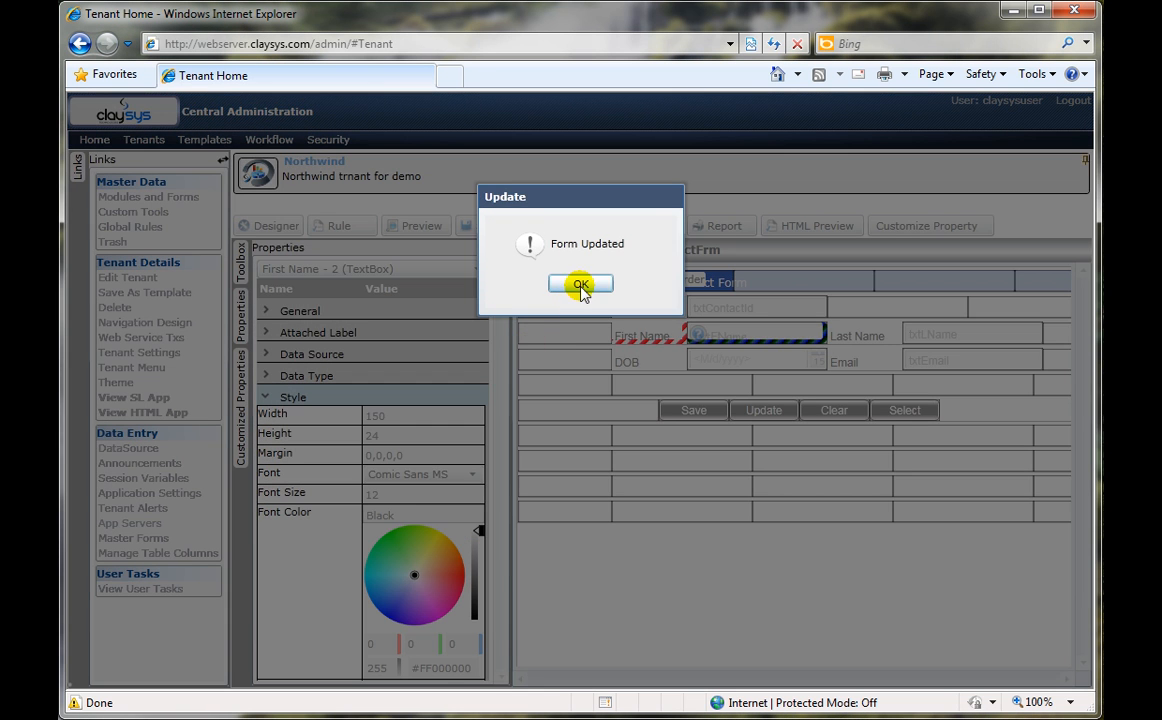
left_click(579, 287)
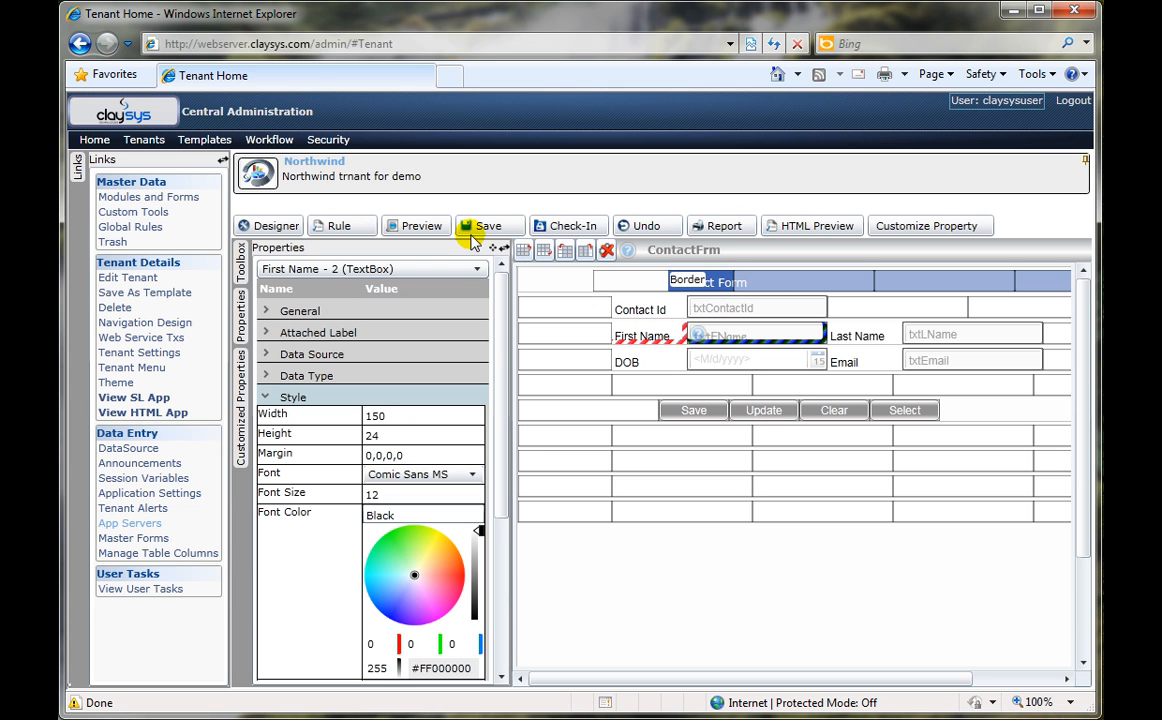
left_click(578, 228)
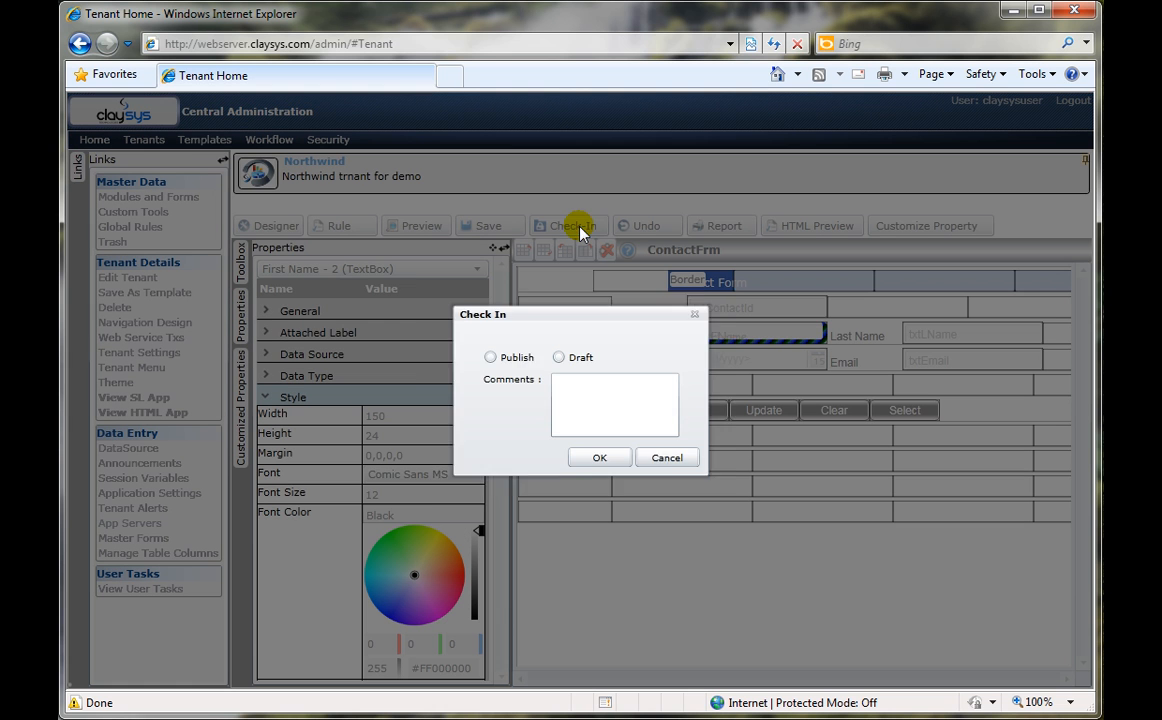
left_click(483, 353)
left_click(585, 390)
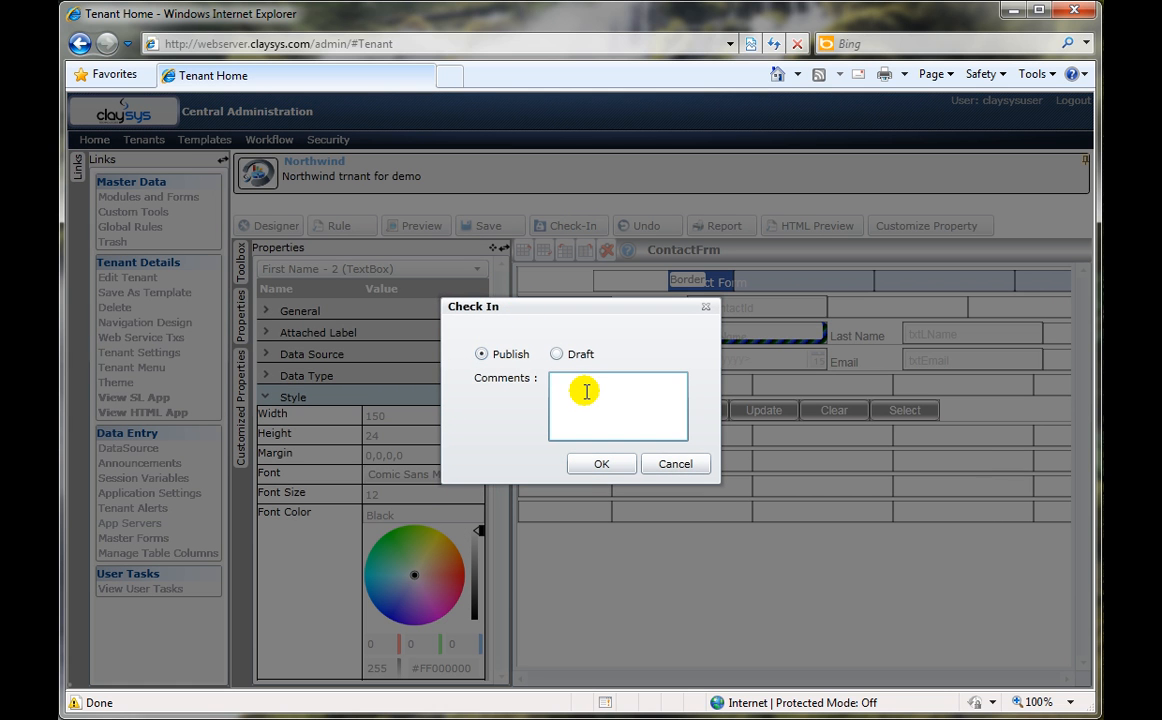
type("Read")
type("y to publish afte")
type("r UI changes")
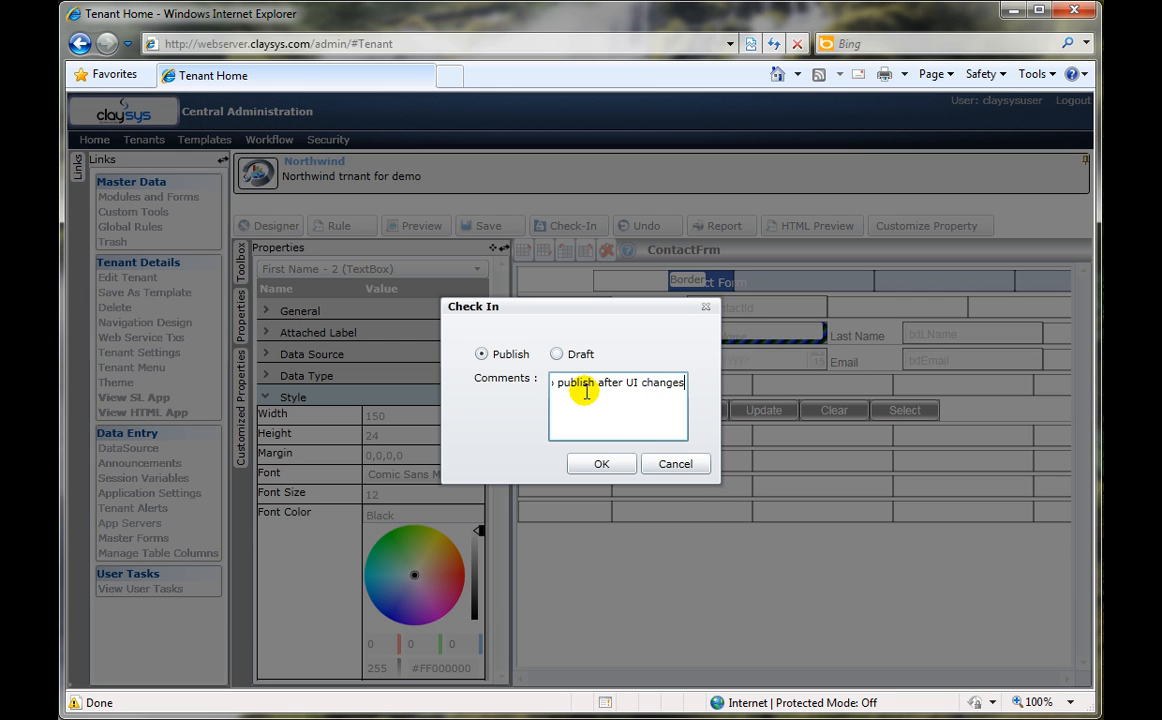
left_click(594, 463)
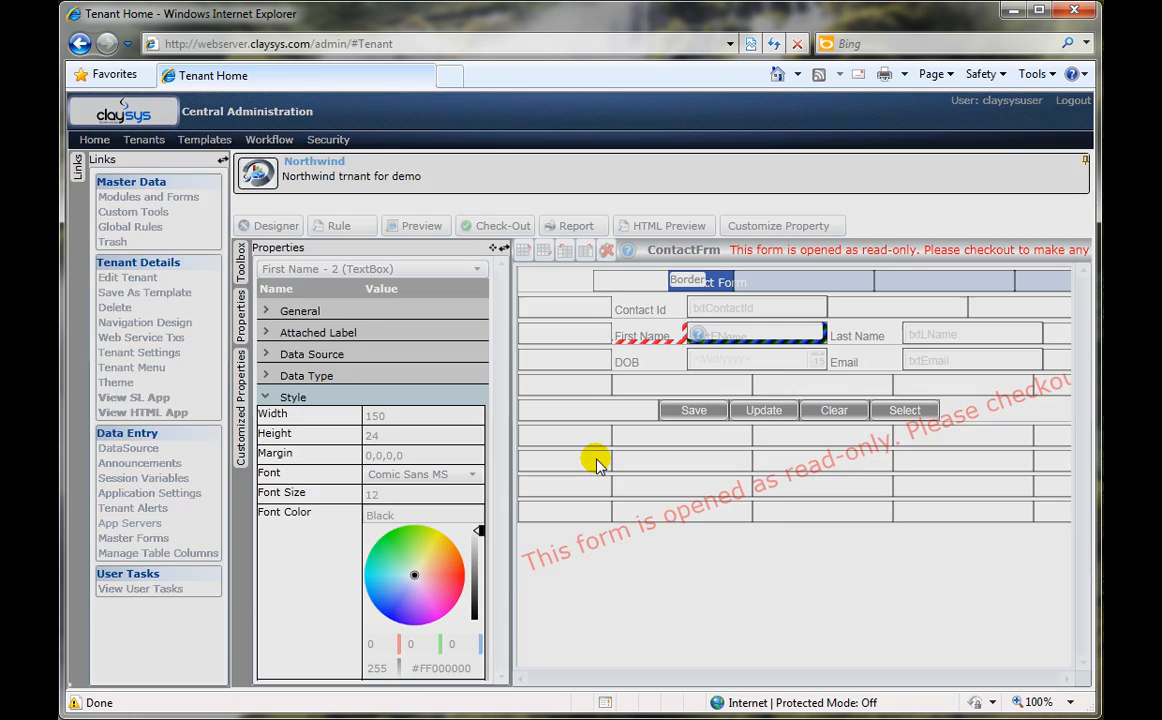
left_click(585, 288)
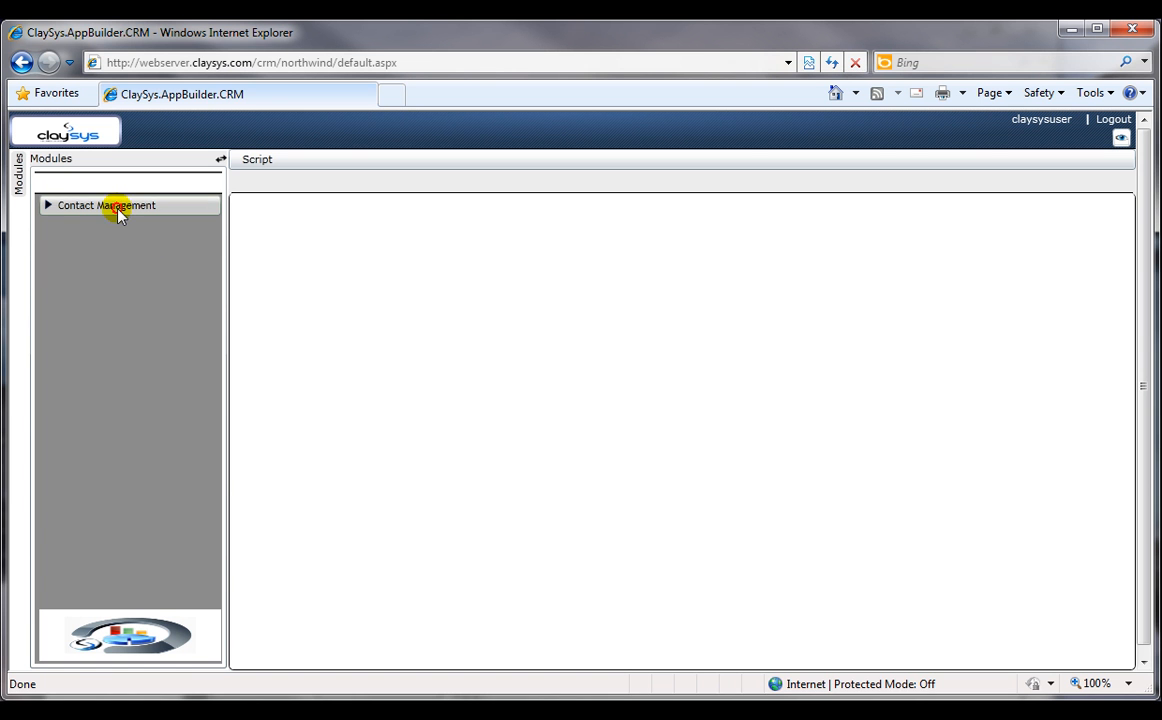
Step: Switch to the ClaySys.AppBuilder.CRM site, open the Contact form and enter the new contact's first and last name
left_click(117, 207)
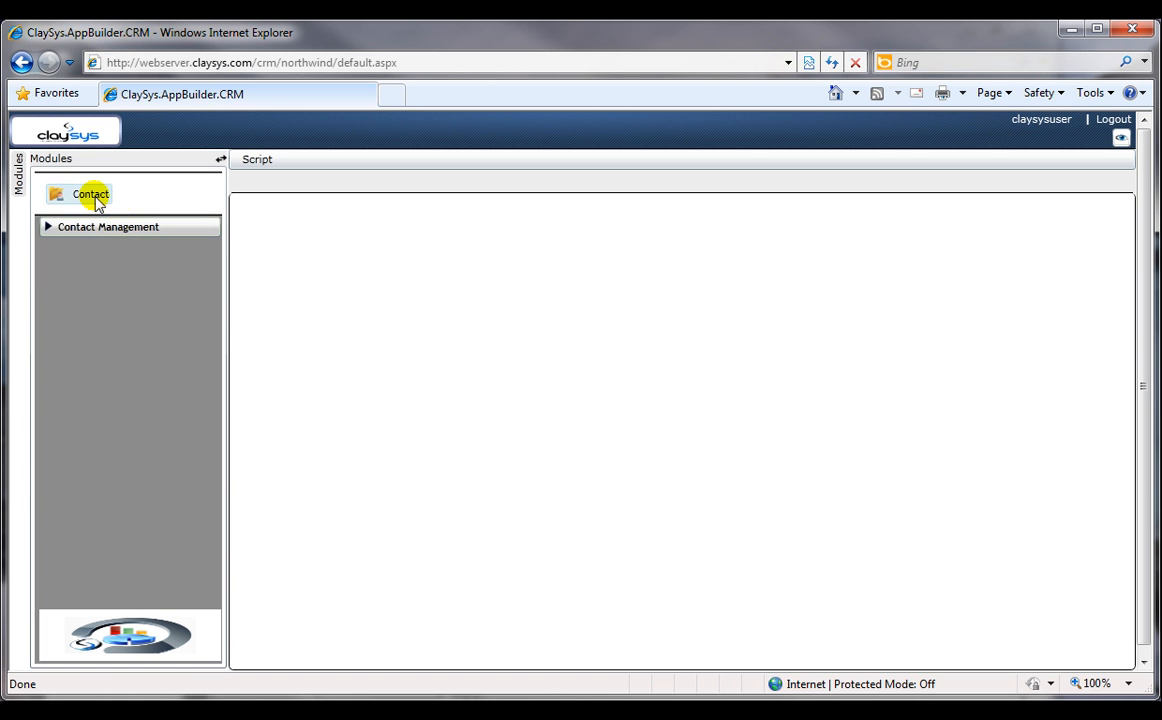
left_click(90, 196)
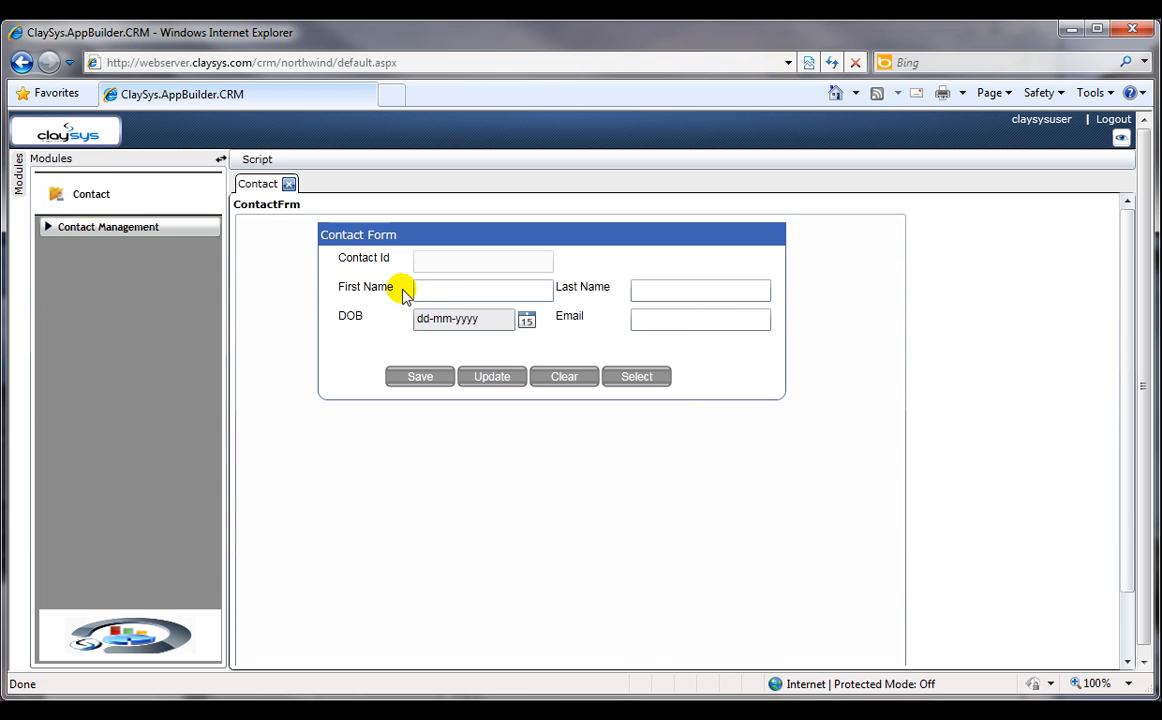
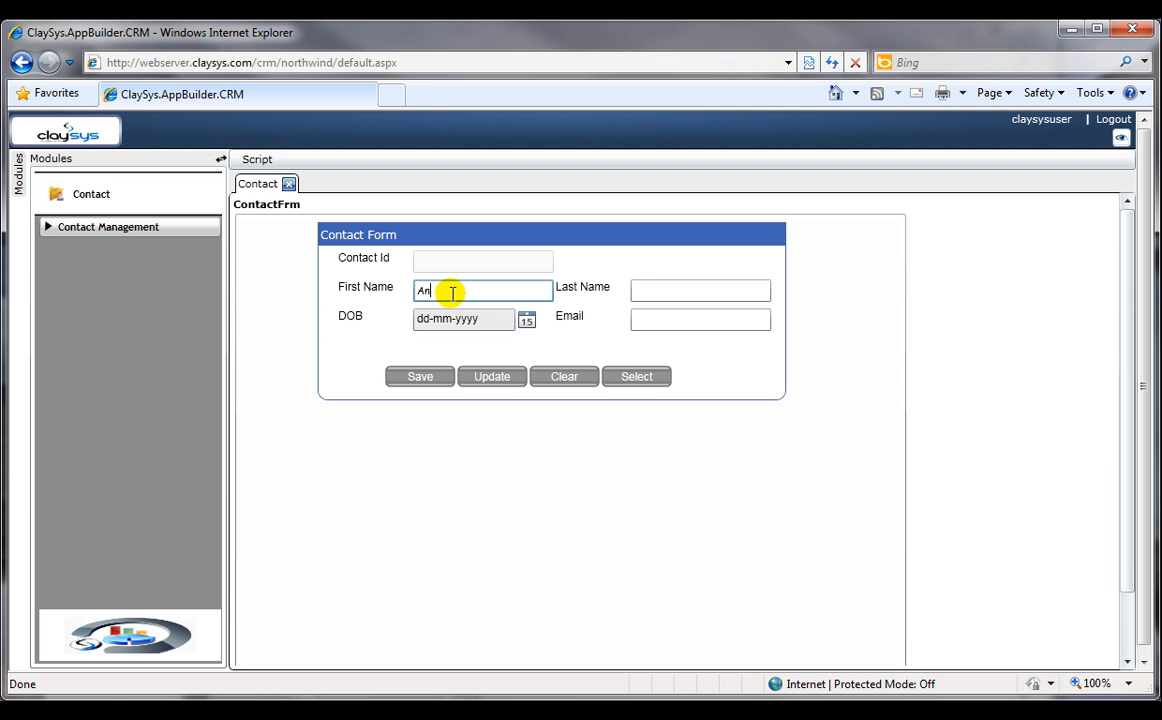
key("Tab")
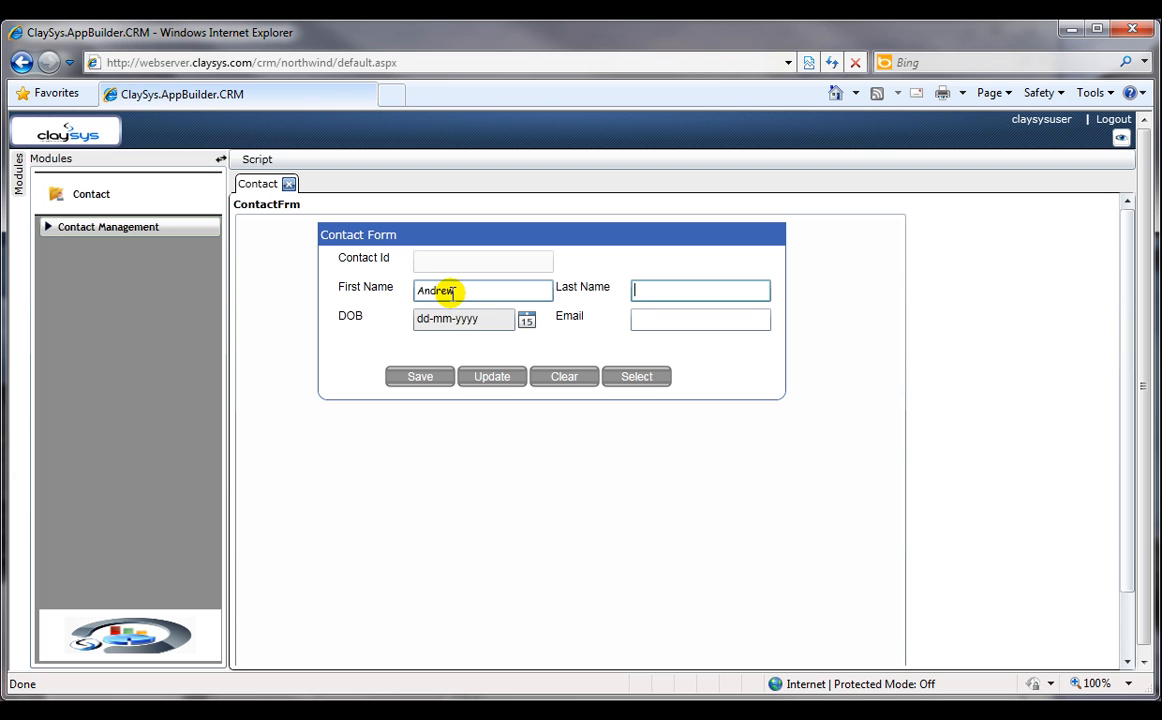
Step: Choose the contact's date of birth in the DOB calendar
left_click(527, 321)
left_click(573, 344)
left_click(576, 346)
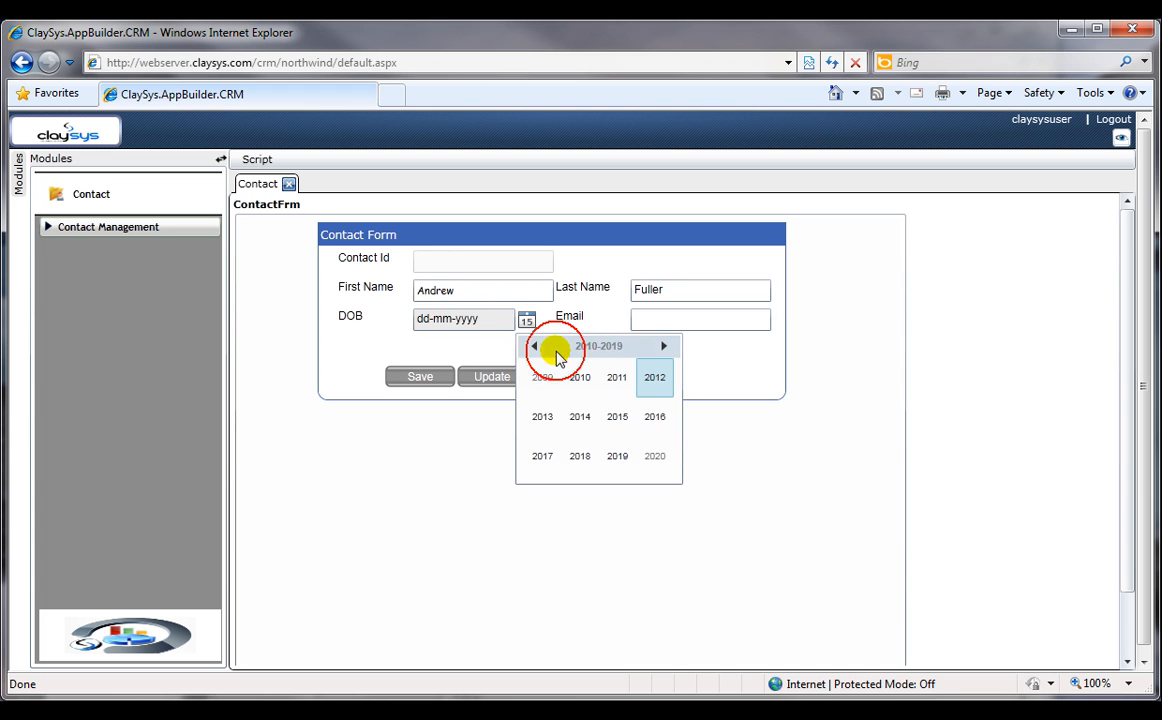
left_click(530, 347)
left_click(530, 347)
left_click(530, 347)
left_click(530, 347)
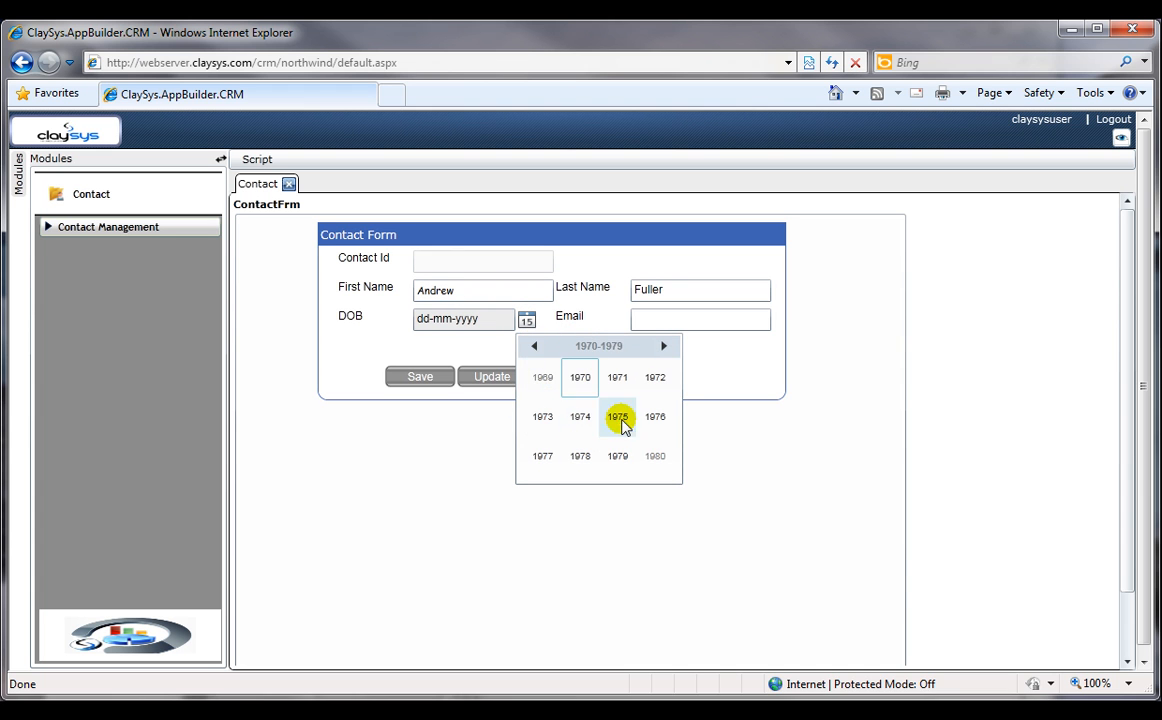
left_click(617, 416)
left_click(580, 455)
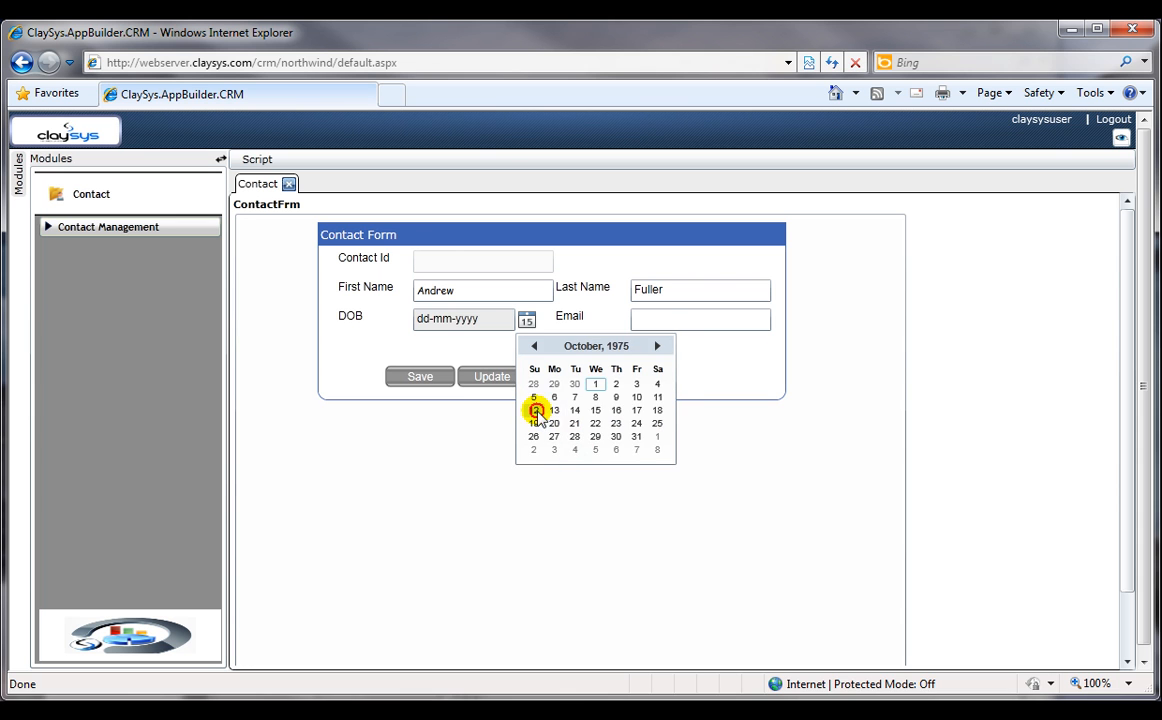
left_click(535, 407)
Step: Fill in the contact's e-mail address and save the new contact
left_click(659, 320)
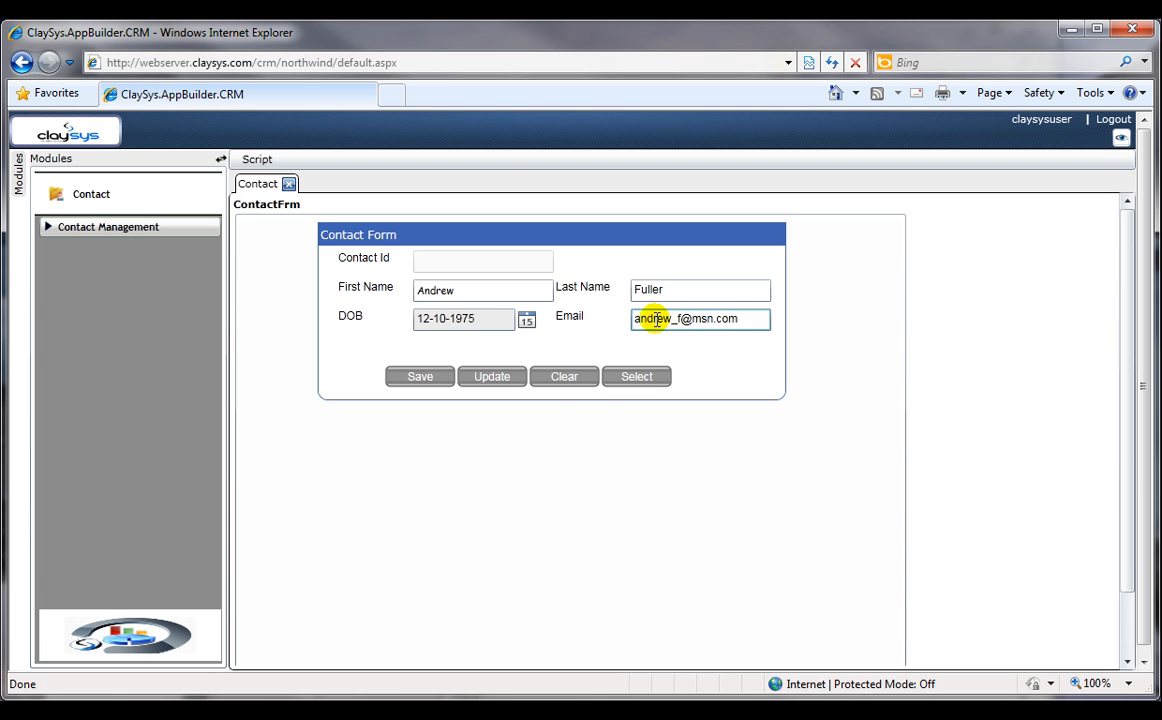
left_click(421, 380)
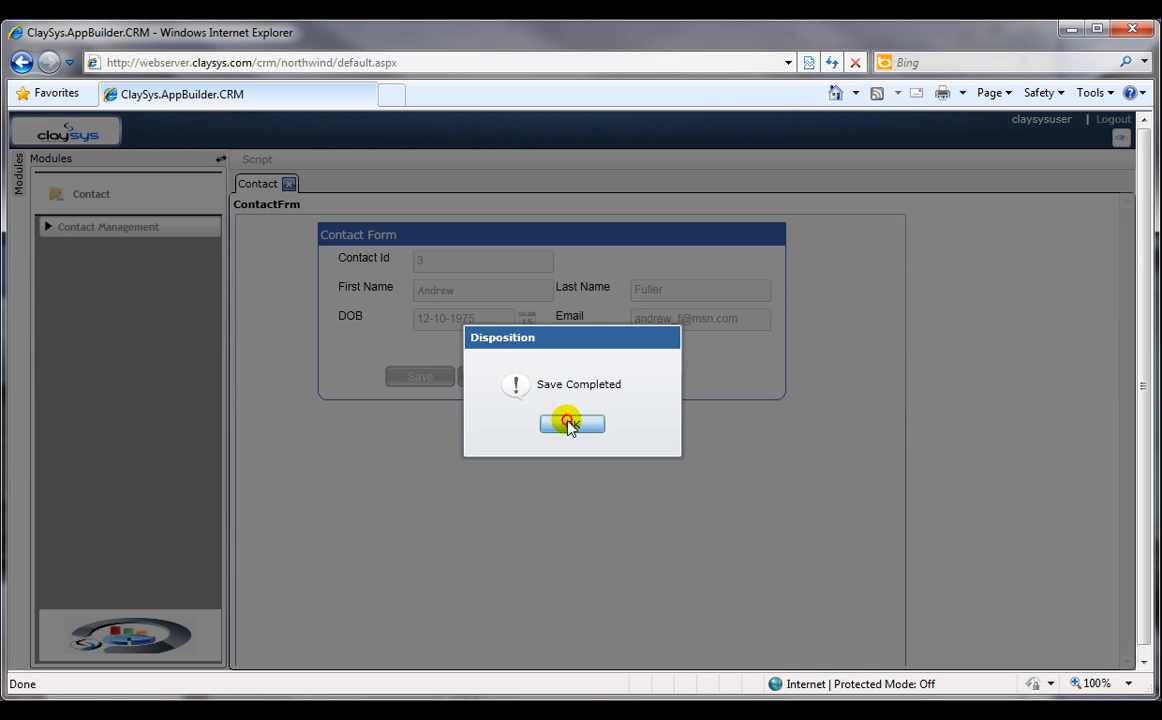
left_click(570, 427)
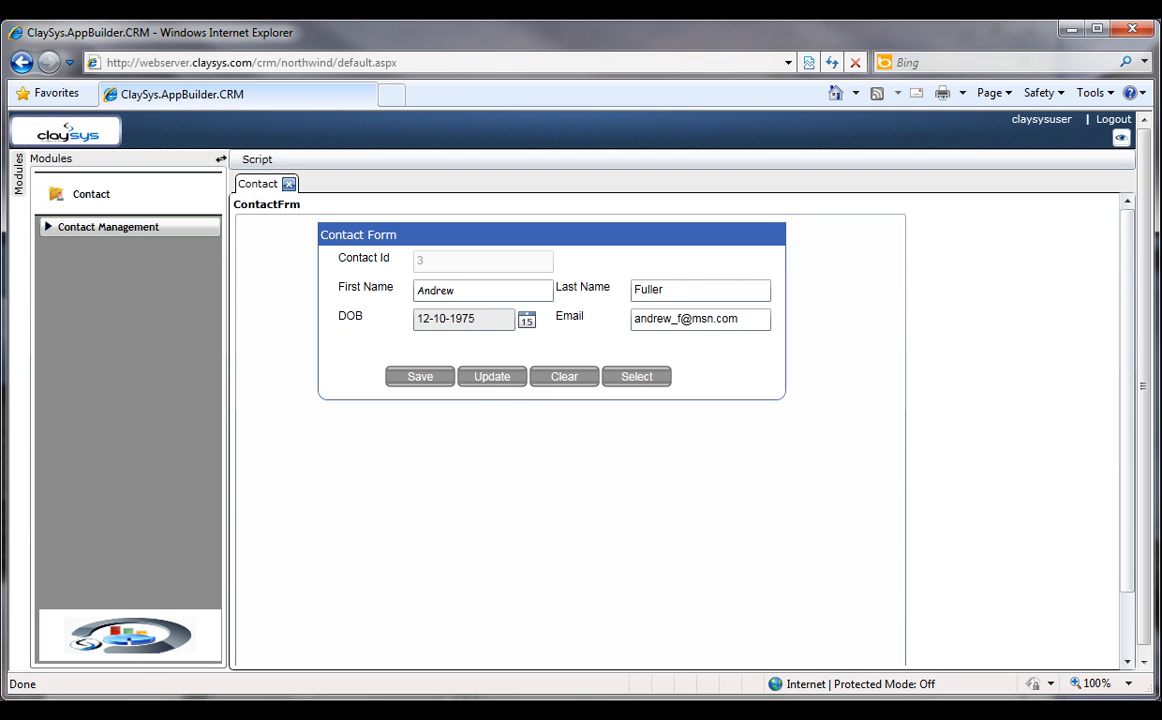